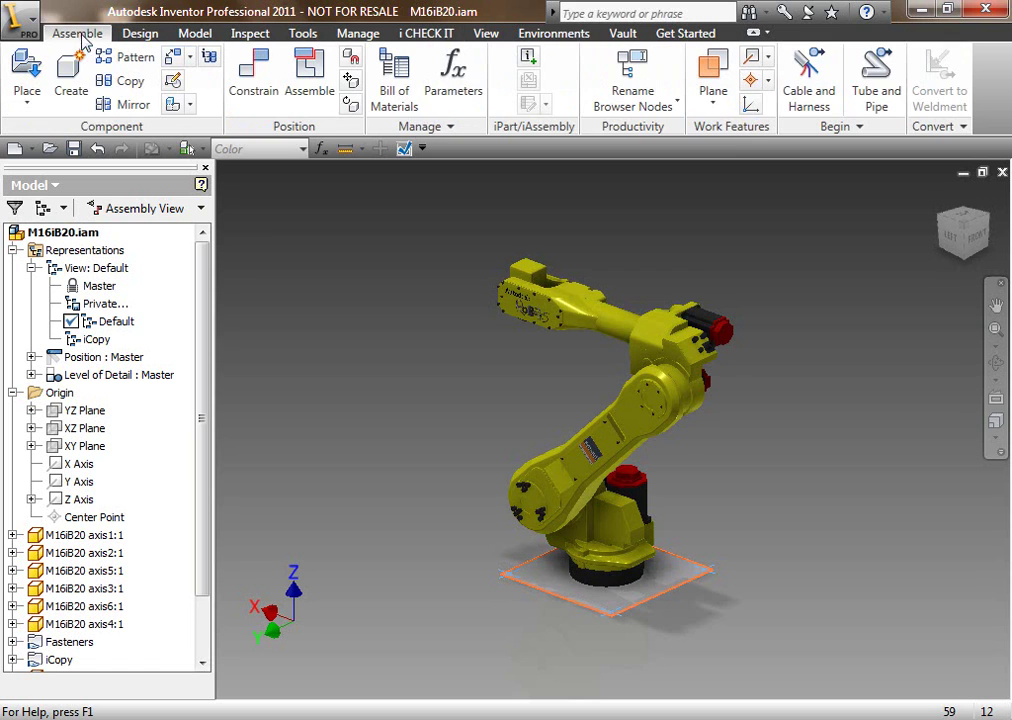
Step: Create an in-place part named 'Frame Skeletal Model' with a Reference BOM structure
left_click(86, 77)
type("Frame Skeletal Model")
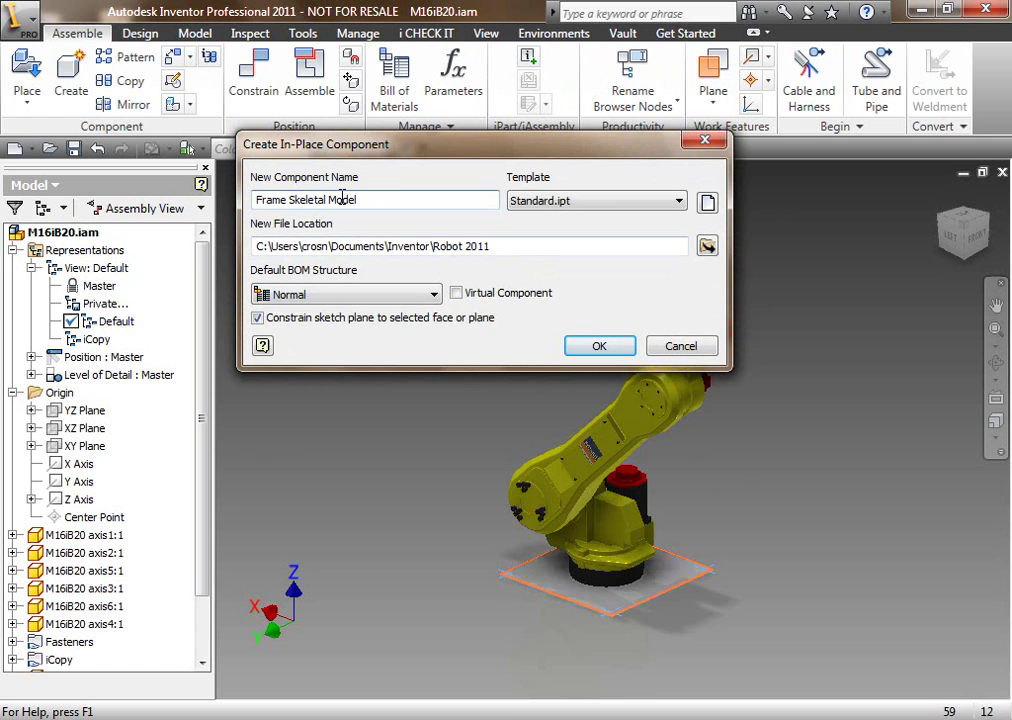
left_click(306, 300)
left_click(305, 377)
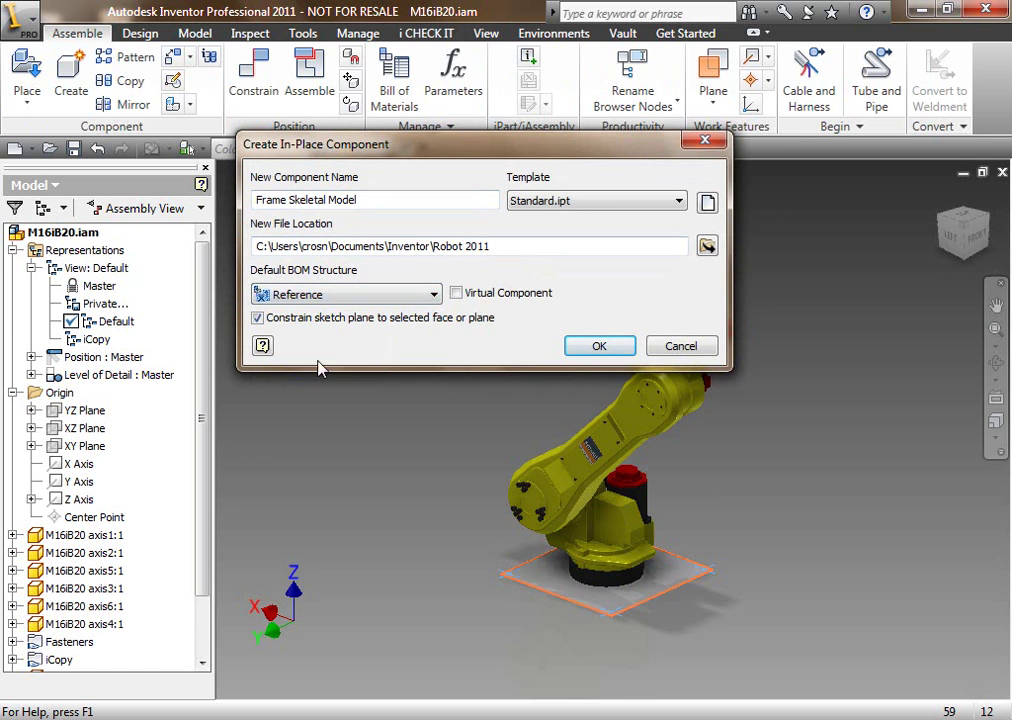
left_click(592, 348)
middle_click_drag(592, 350, 620, 392, "shift")
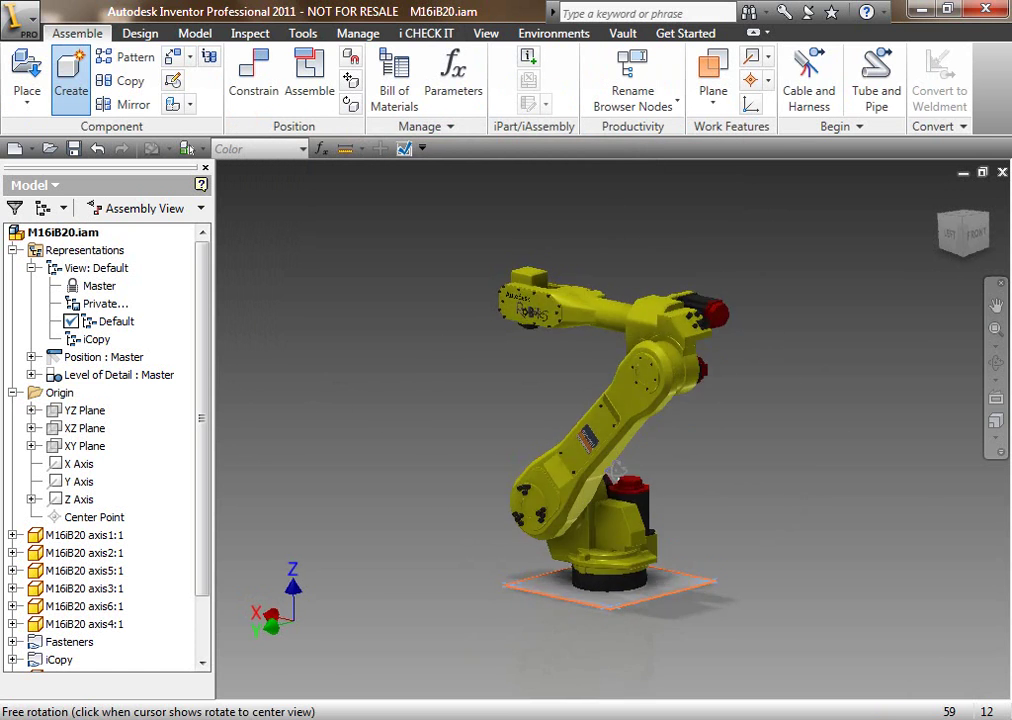
Step: Sketch on the plate face and project the plate's outline into the sketch
left_click(600, 590)
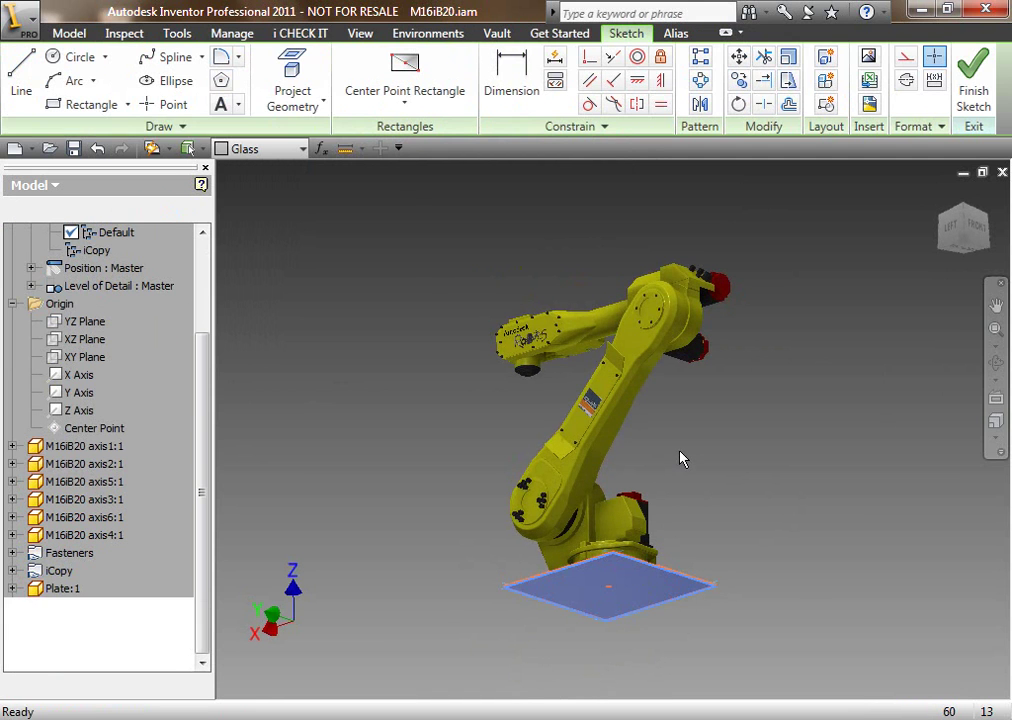
left_click(292, 80)
left_click(577, 596)
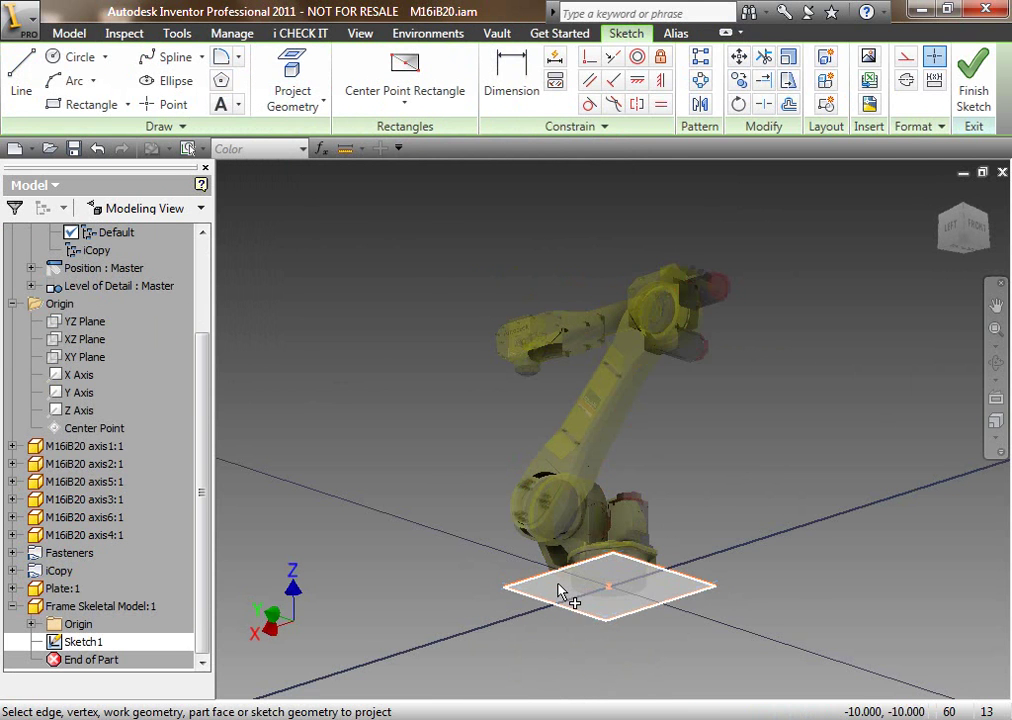
left_click(973, 80)
Step: Extrude the projected plate profile 300 mm to form the skeleton block
left_click(96, 80)
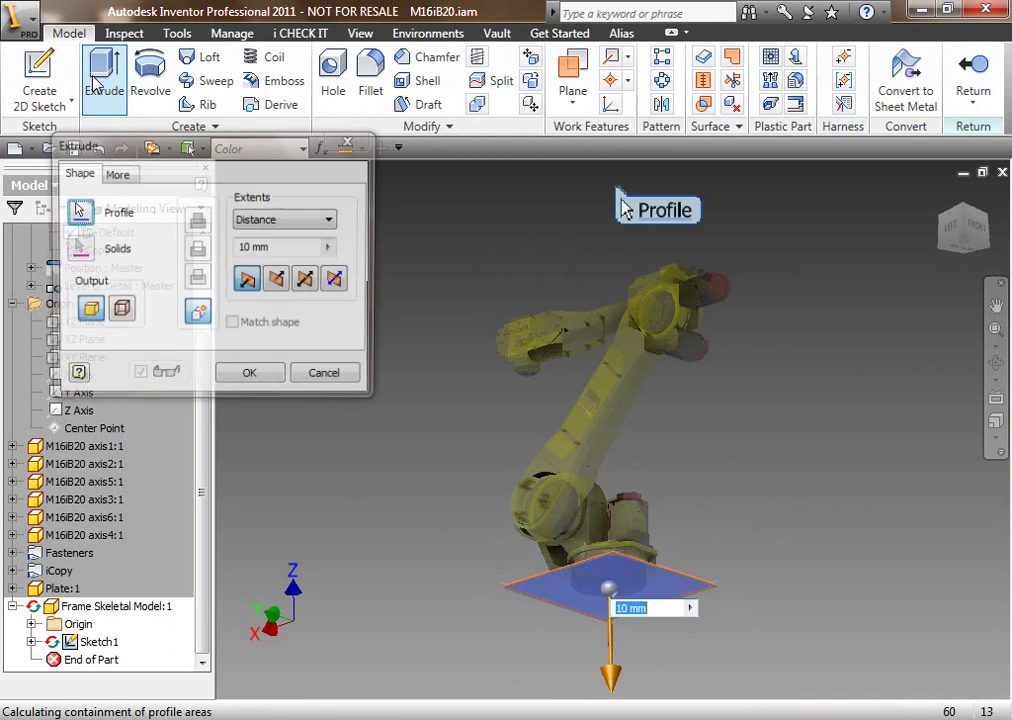
left_click(249, 246)
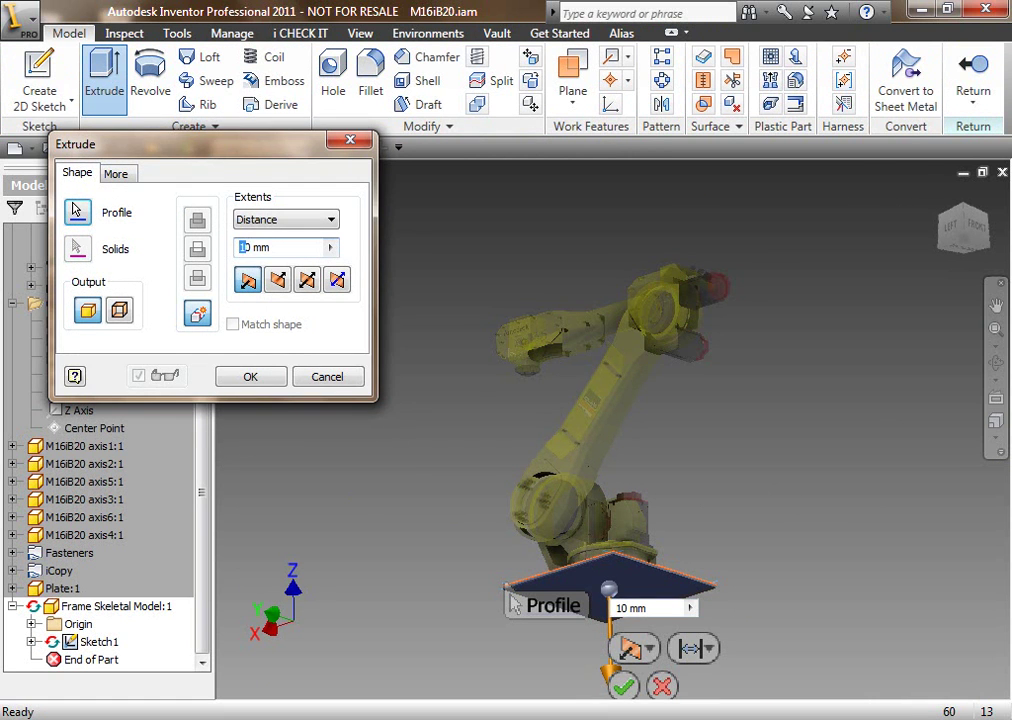
type("300")
left_click(262, 377)
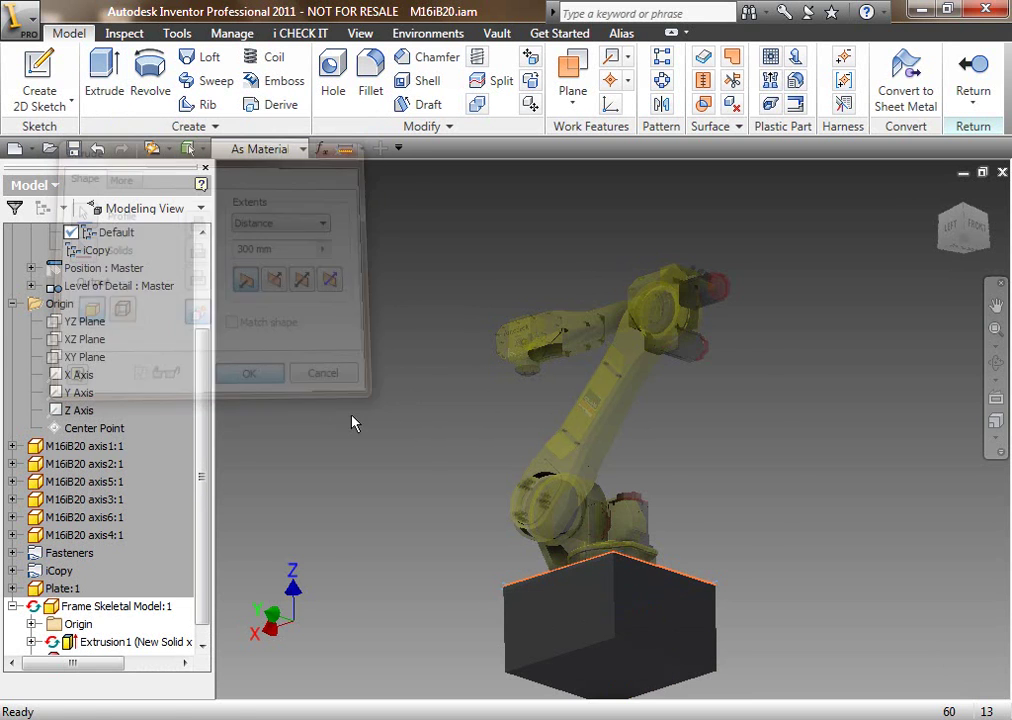
mouse_move(648, 553)
middle_mouse_down("shift")
mouse_move(650, 508)
mouse_move(661, 508)
middle_mouse_up("shift")
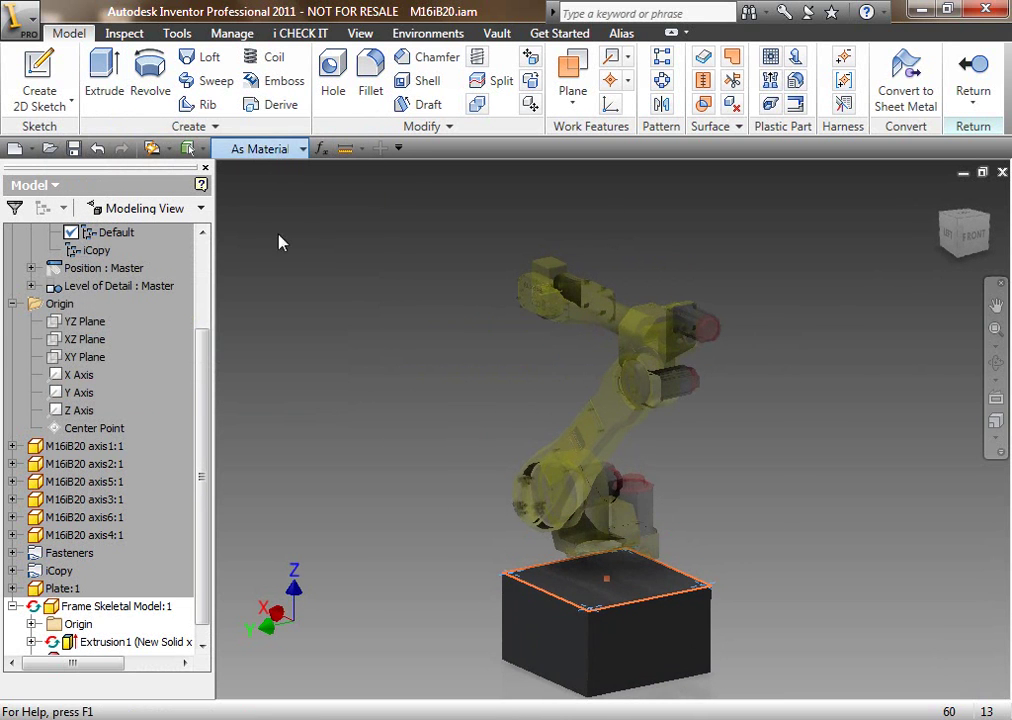
Step: Give the skeleton block the Glass appearance
left_click(270, 148)
type("gl")
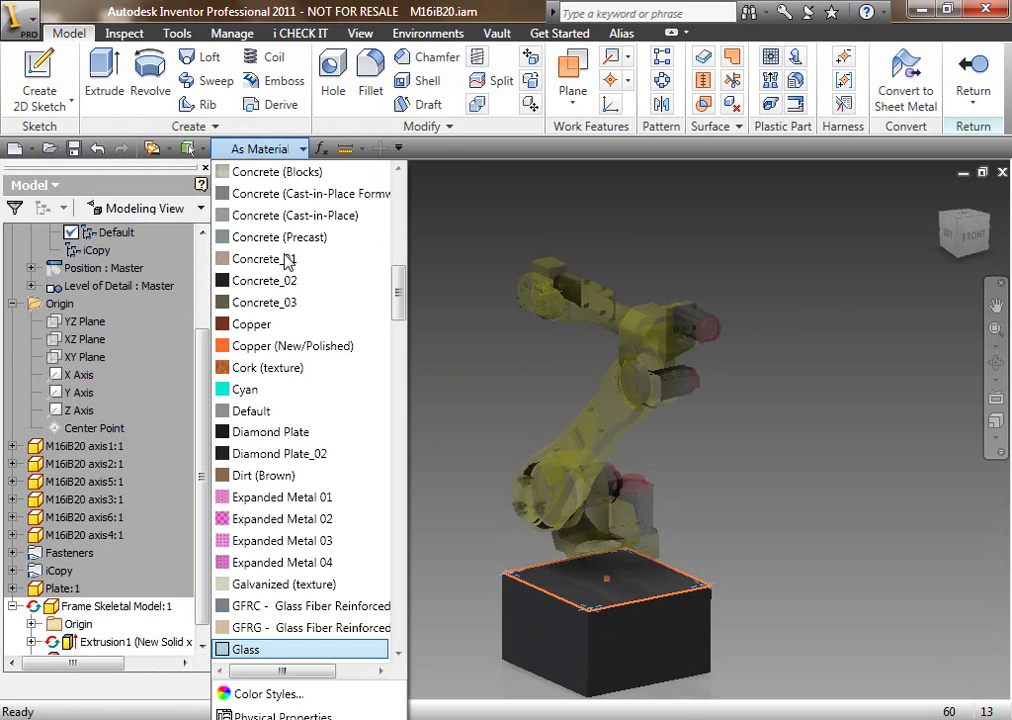
key("Return")
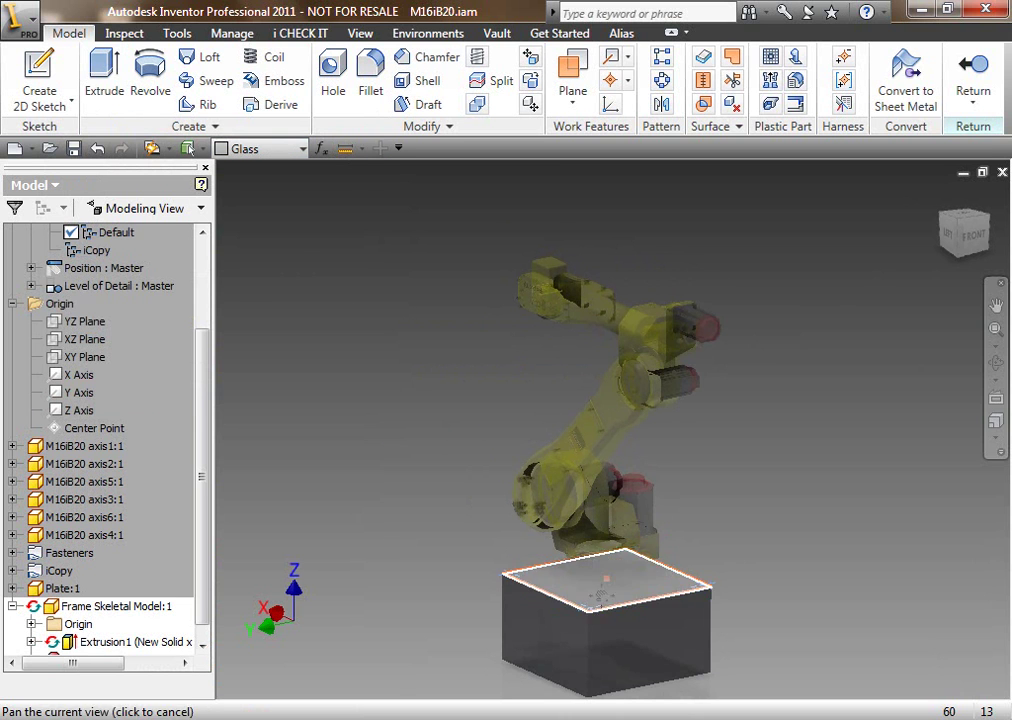
Step: Zoom in and return from the part to the top-level M16iB20 assembly
scroll(605, 605, "down", 2)
scroll(576, 524, "down", 2)
scroll(593, 545, "down", 1)
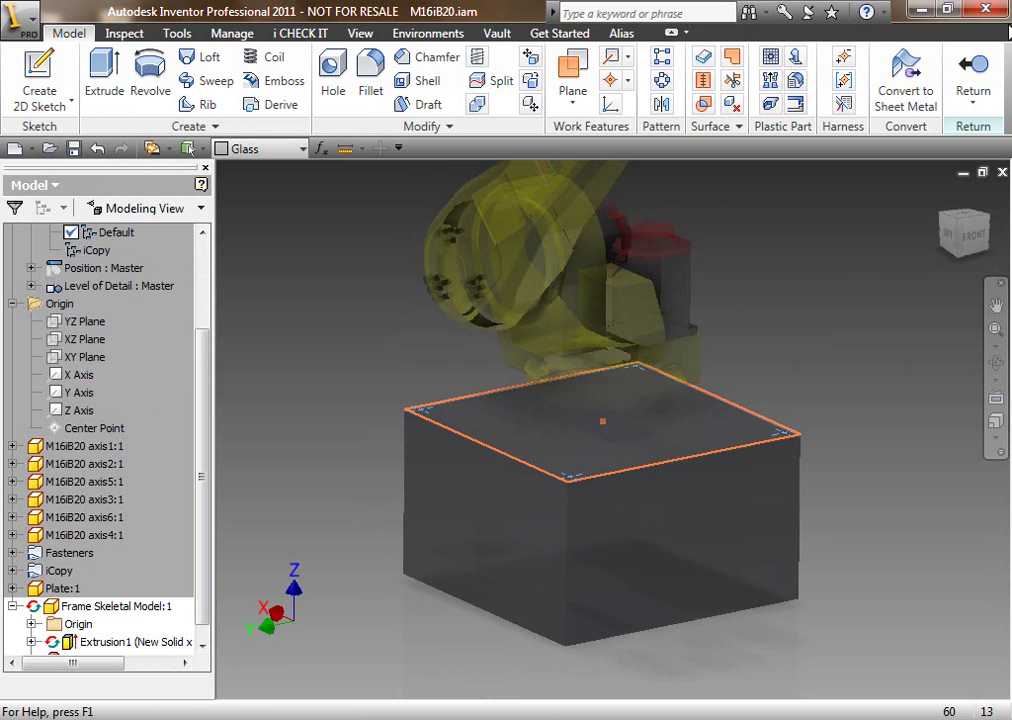
left_click(973, 72)
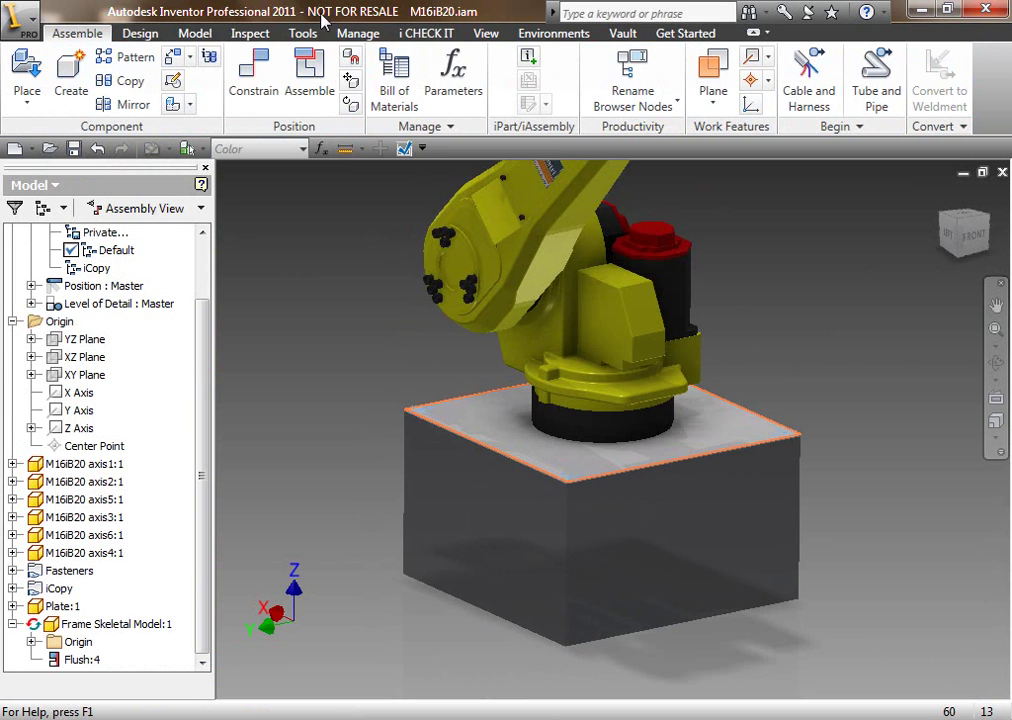
left_click(140, 33)
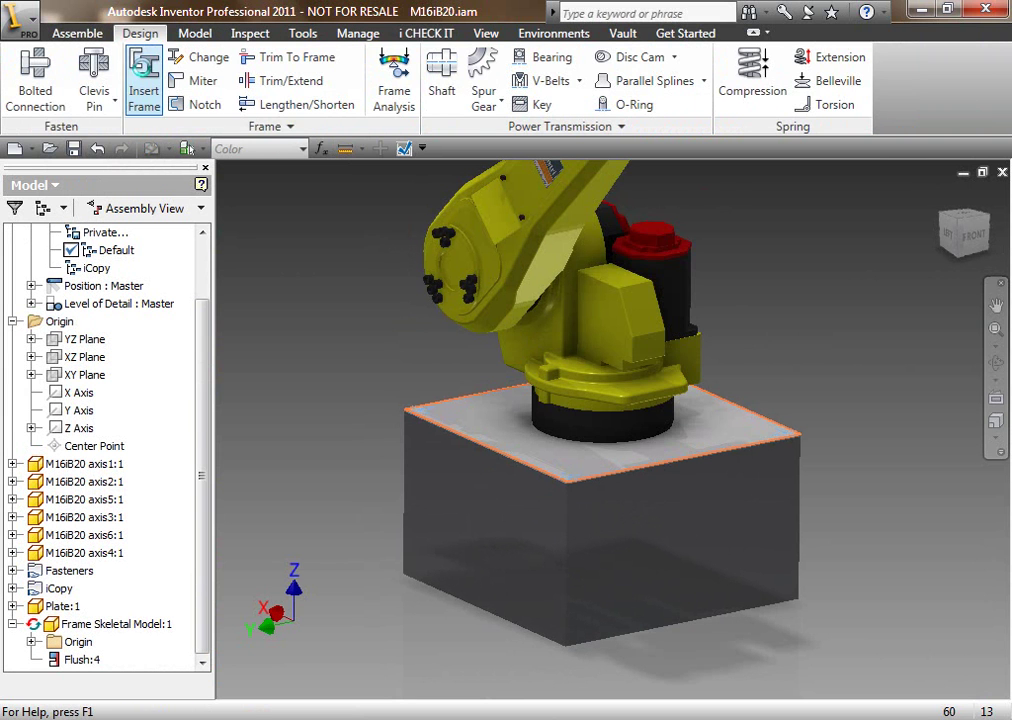
Step: Start Insert Frame with the ISO standard and browse the profile families
left_click(143, 80)
left_click(148, 160)
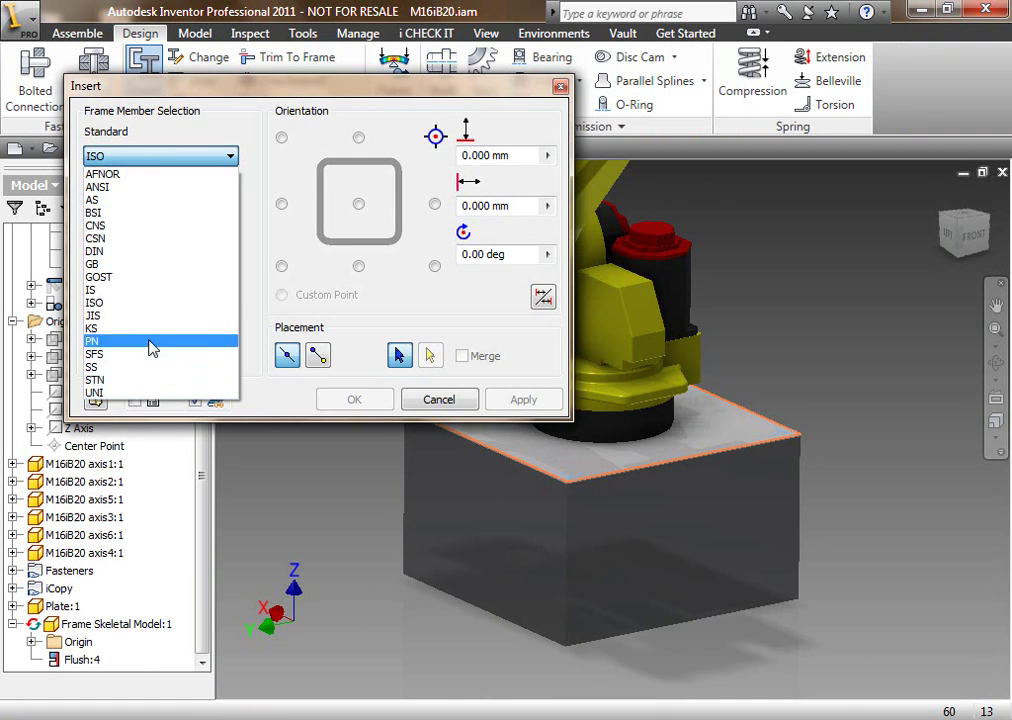
left_click(150, 160)
left_click(150, 204)
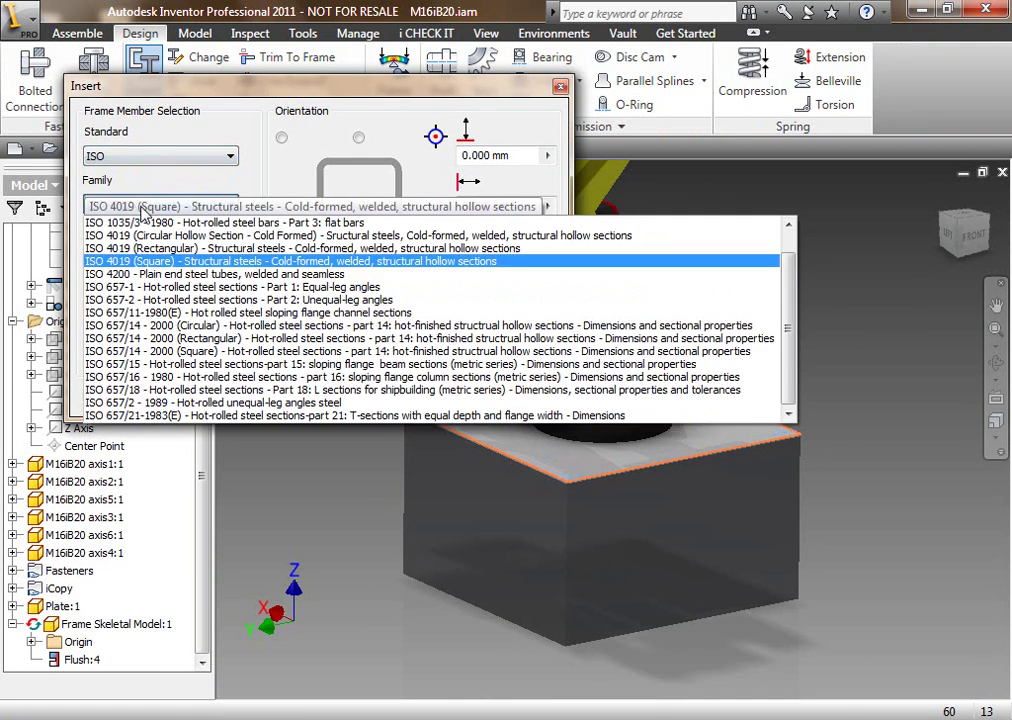
left_click(143, 213)
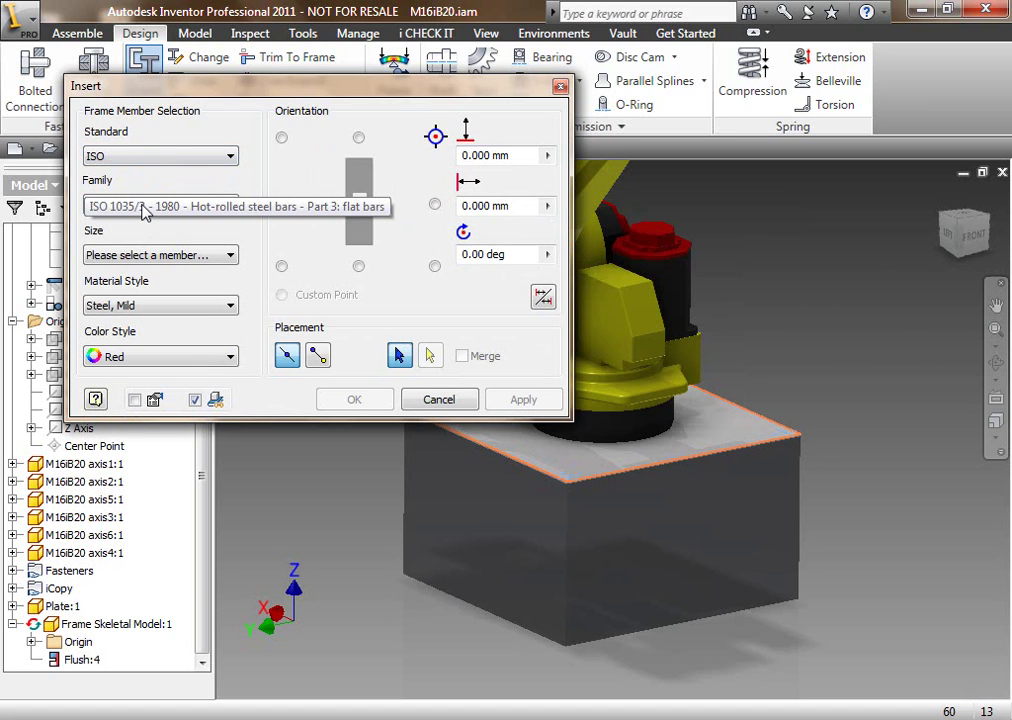
scroll(145, 213, "down", 1)
scroll(145, 213, "down", 1)
scroll(145, 213, "down", 1)
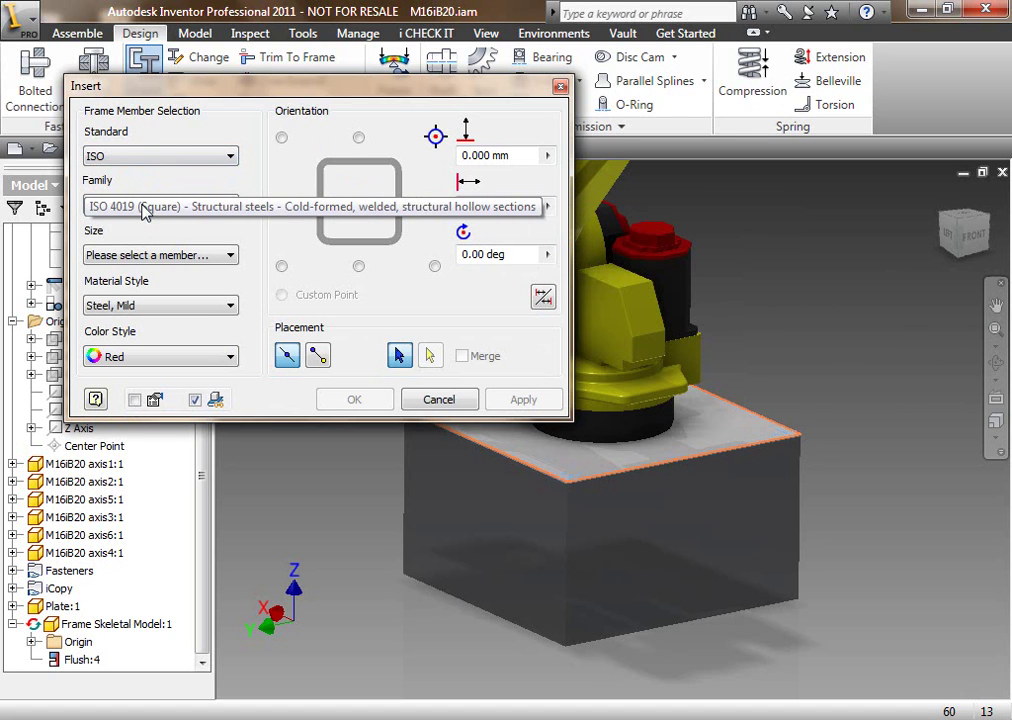
scroll(145, 213, "down", 1)
scroll(145, 212, "down", 1)
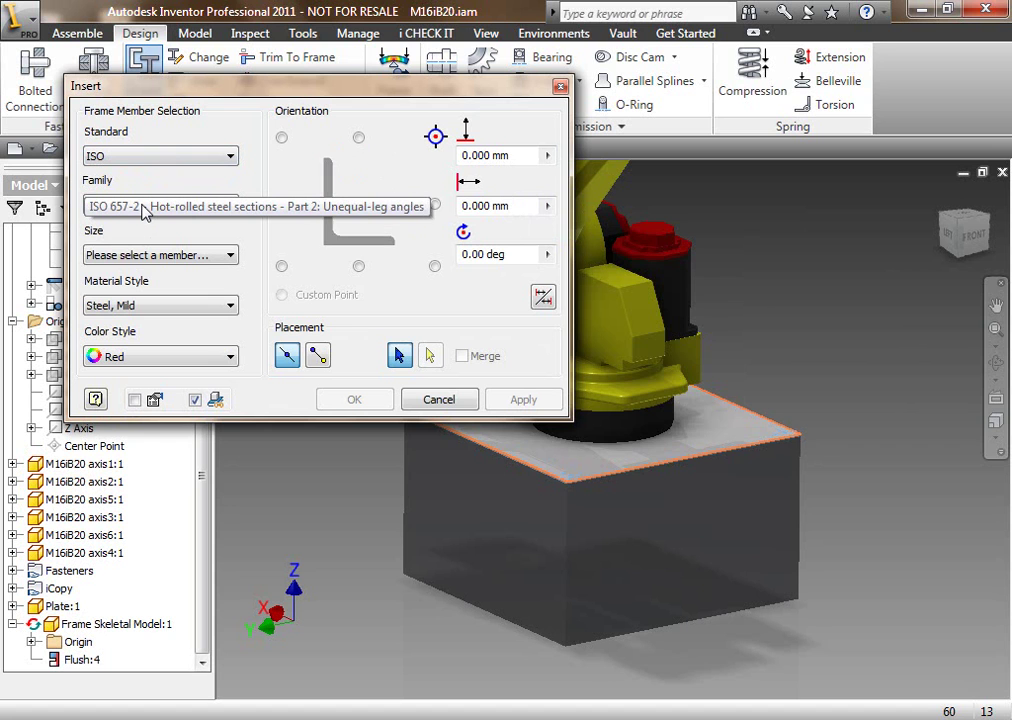
scroll(145, 212, "down", 1)
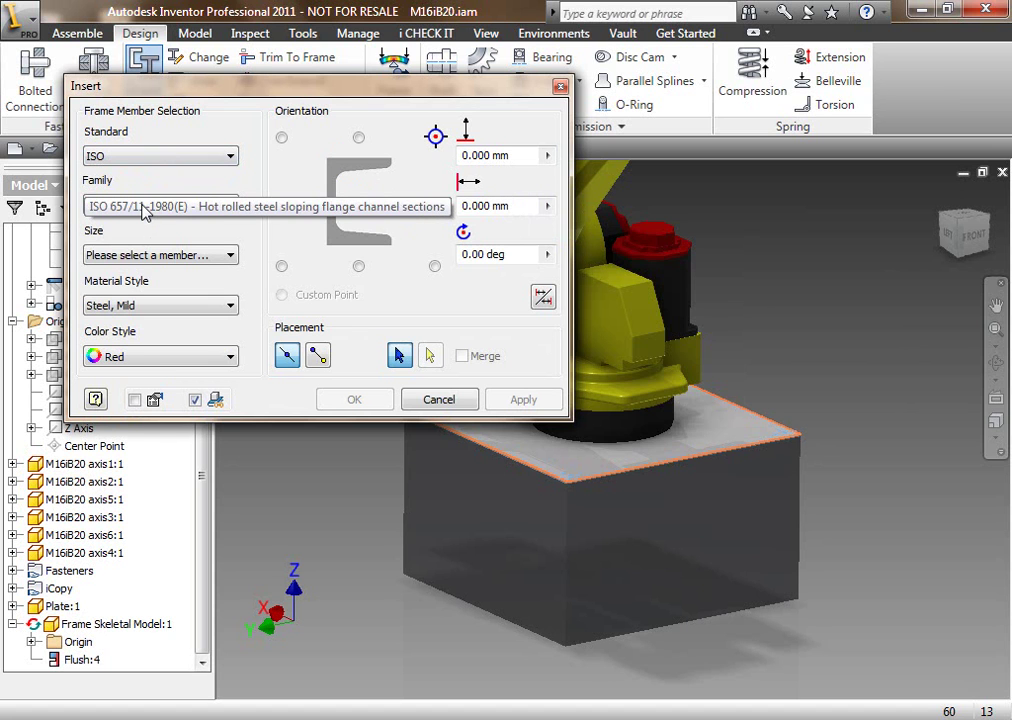
Step: Keep the CH 80 x 8 size and Steel, Mild material
left_click(145, 255)
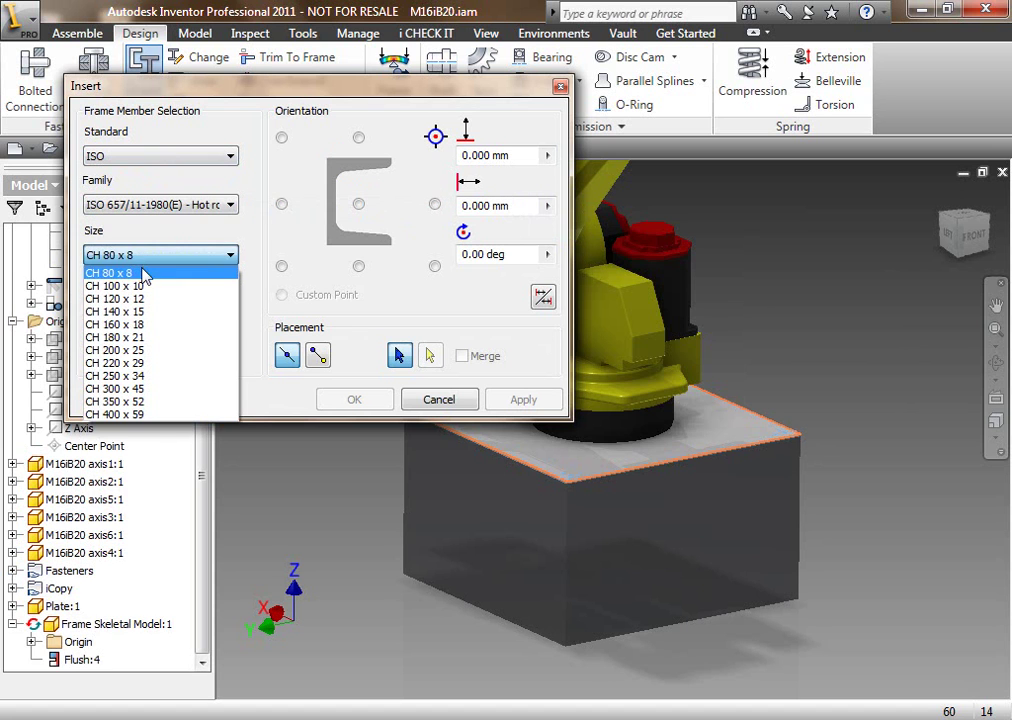
left_click(160, 256)
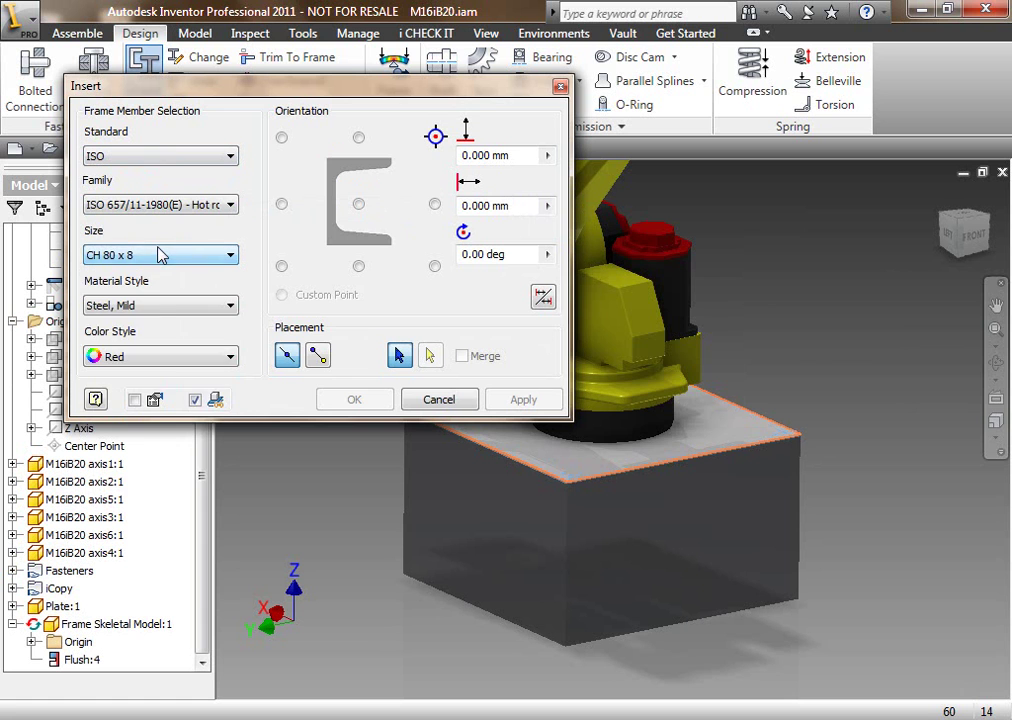
left_click(165, 308)
mouse_move(330, 452)
left_mouse_down()
mouse_move(332, 321)
mouse_move(323, 445)
left_mouse_up()
left_click(250, 288)
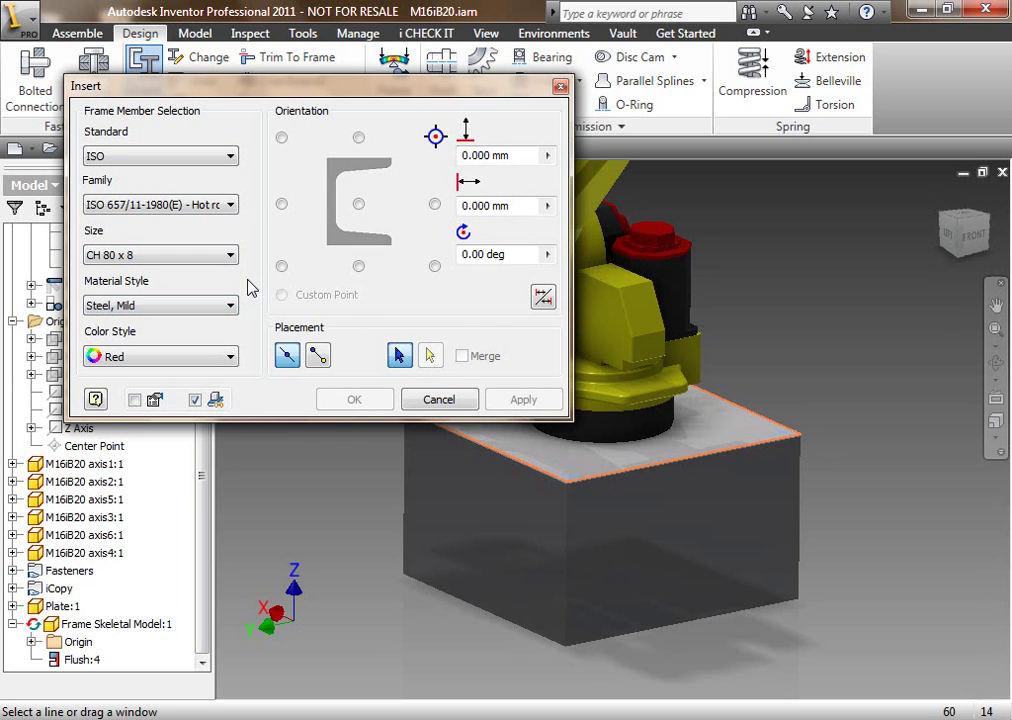
Step: Switch the profile to the ISO 4019 (Square) tube at size 40x40x4
left_click(160, 204)
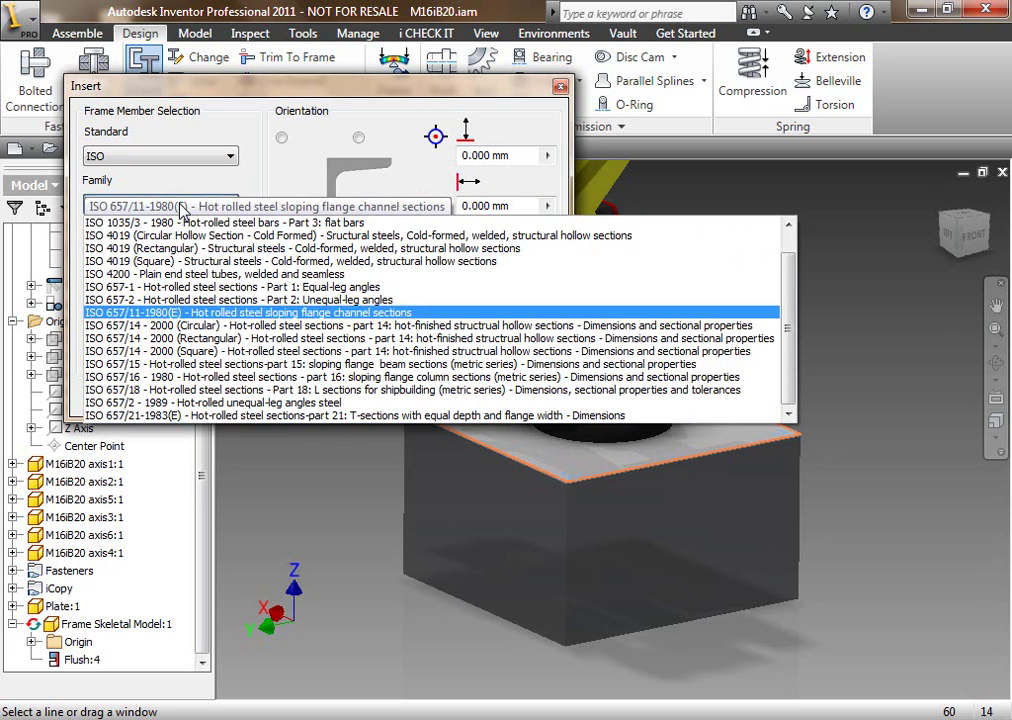
left_click(180, 262)
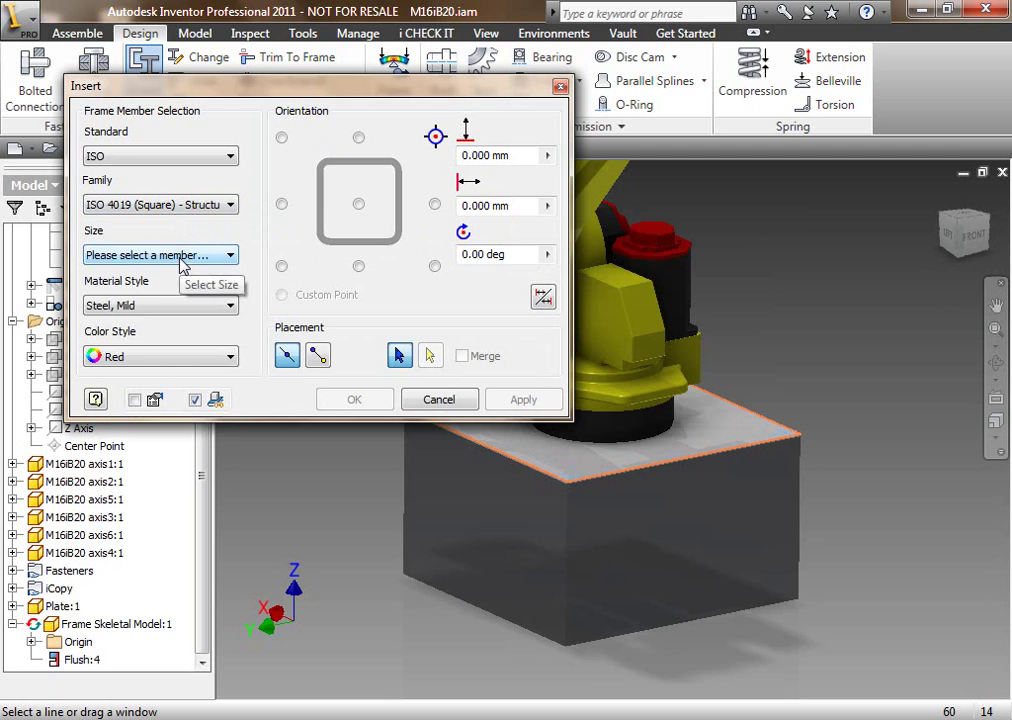
left_click(182, 258)
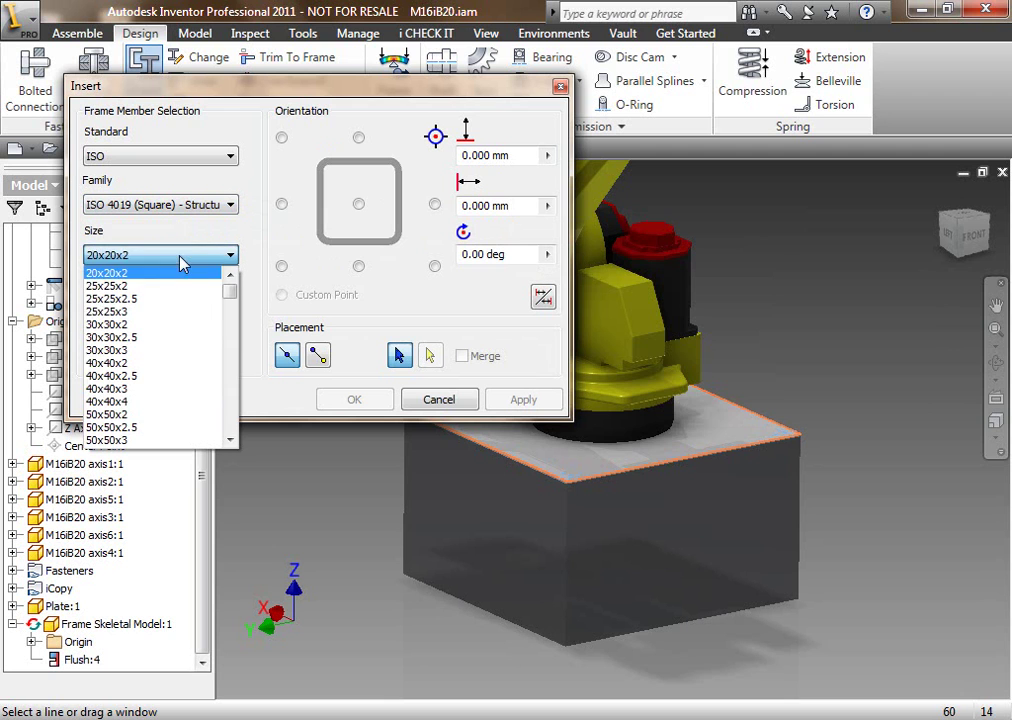
left_click(148, 401)
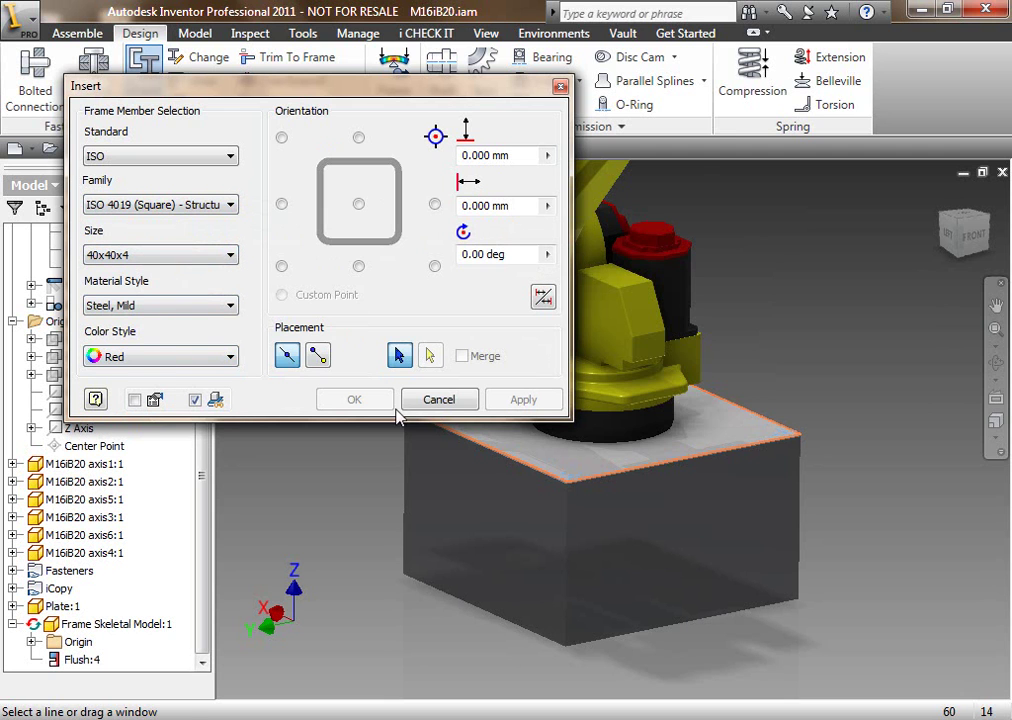
middle_click_drag(467, 530, 545, 577)
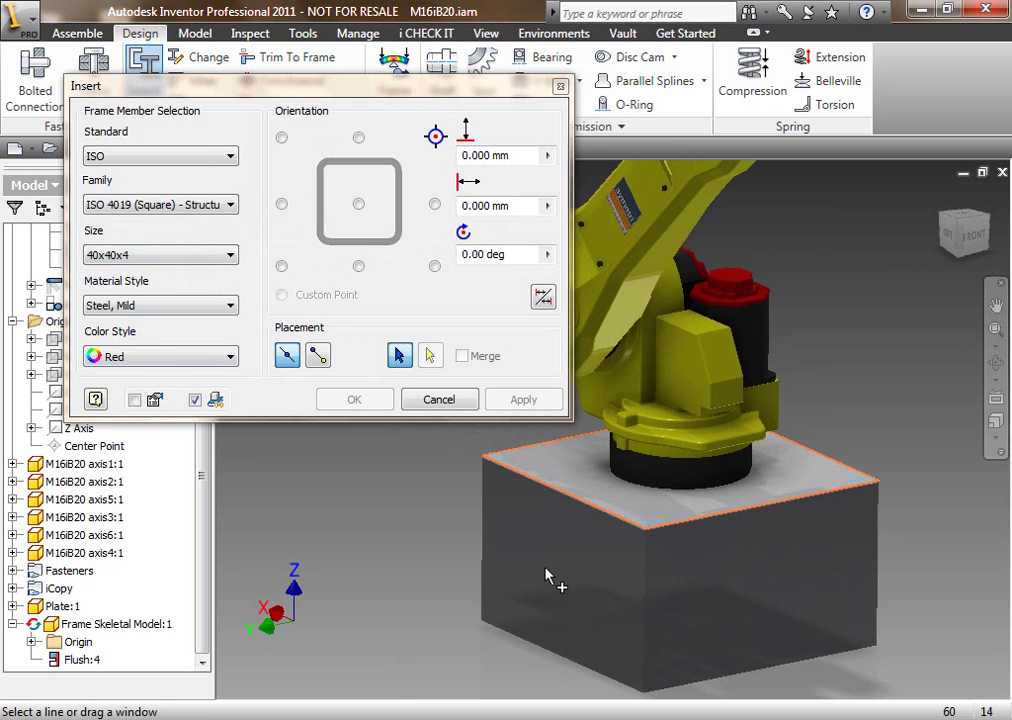
Step: Add square-tube legs on the left and front vertical box edges, anchored bottom-left
left_click(485, 482)
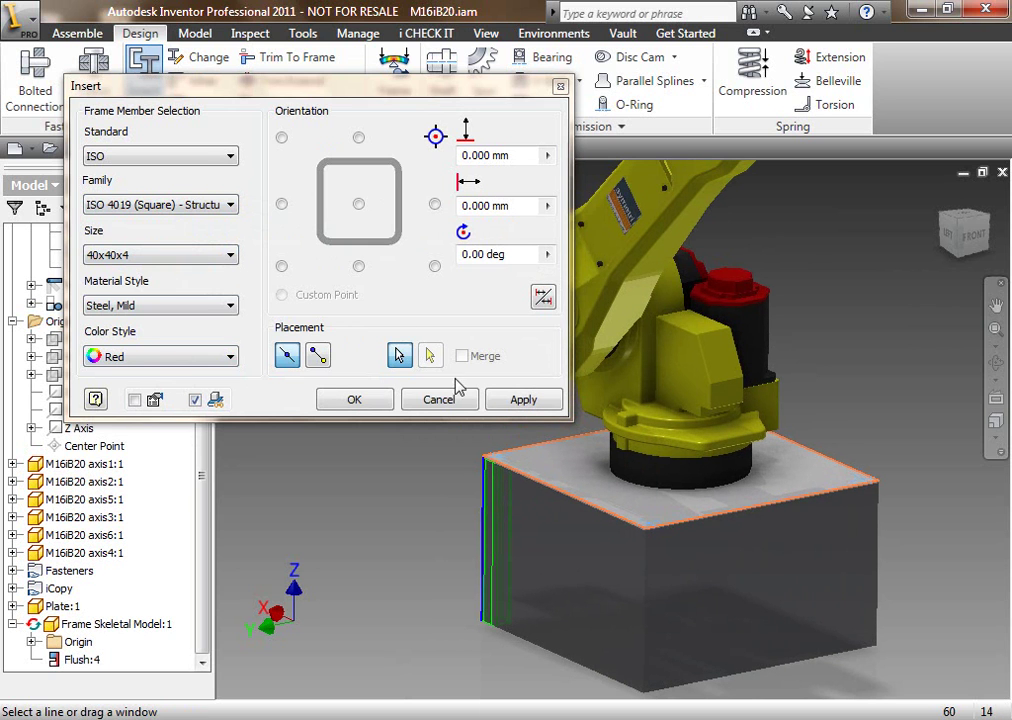
left_click(510, 403)
left_click(438, 415)
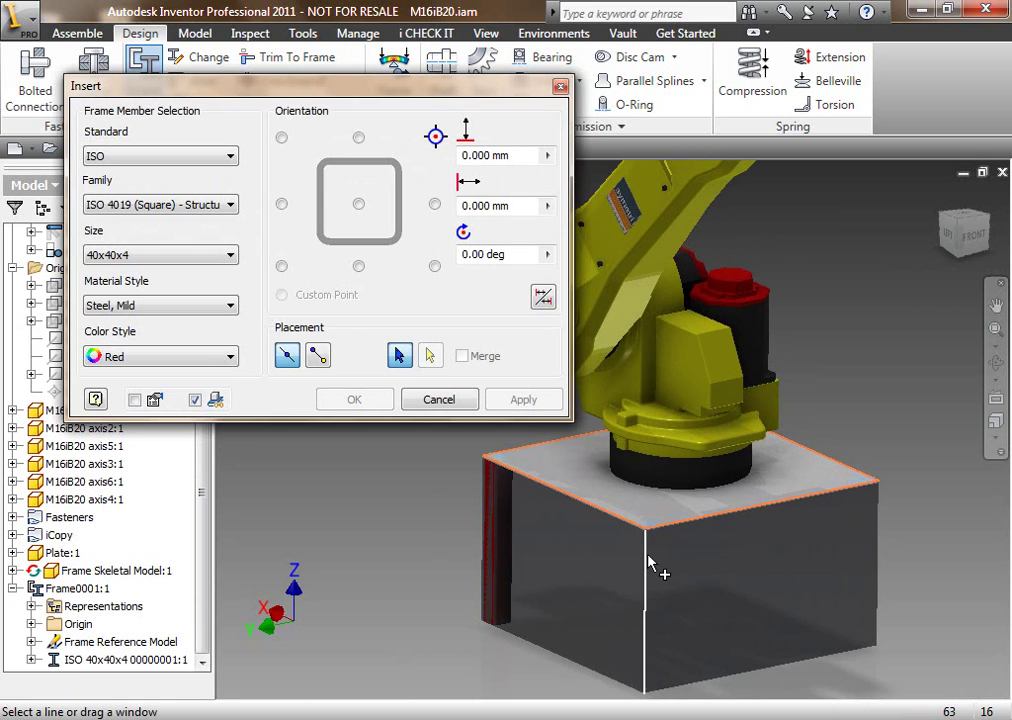
left_click(649, 556)
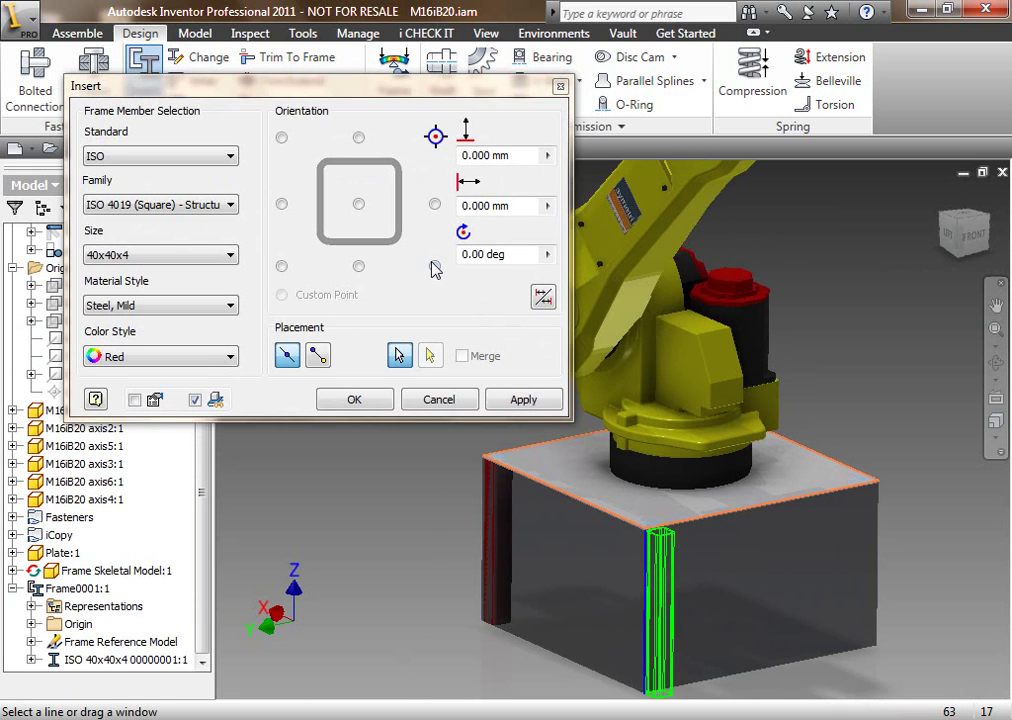
left_click(434, 267)
left_click(282, 266)
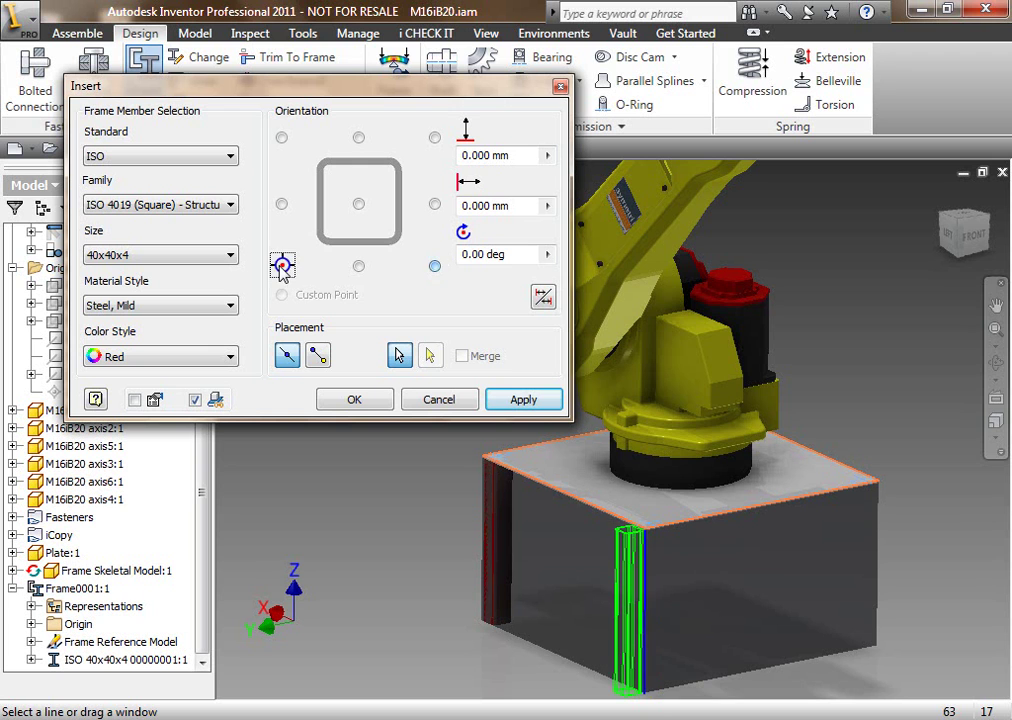
left_click(282, 139)
left_click(523, 399)
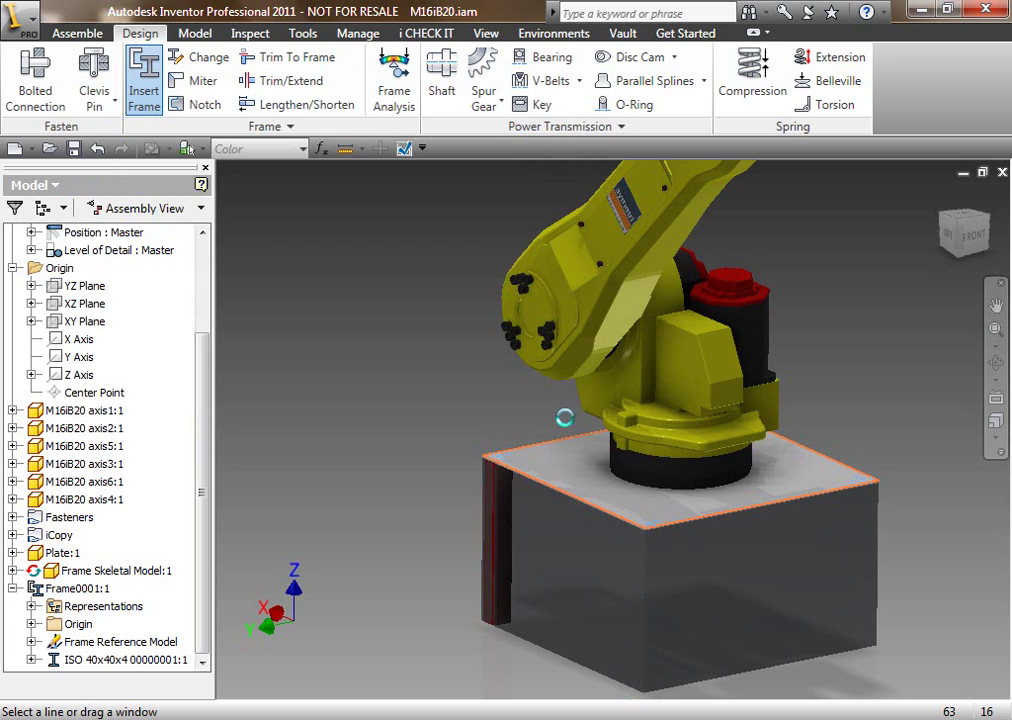
Step: Add legs on the right and rear vertical edges with bottom-left and bottom-right anchors
left_click(884, 510)
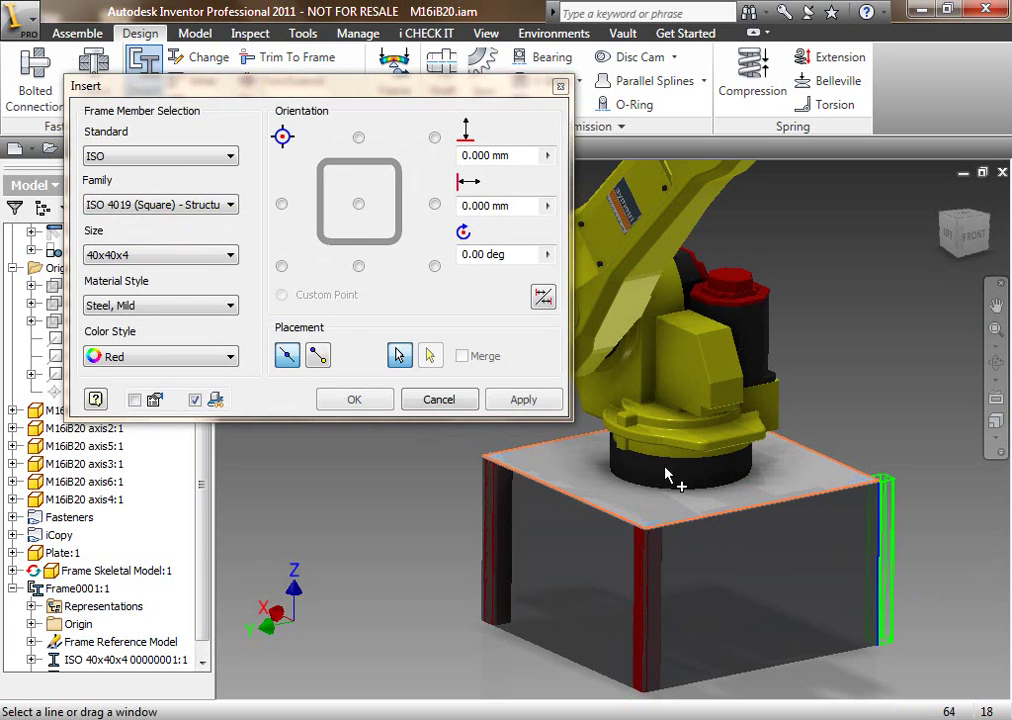
left_click(282, 267)
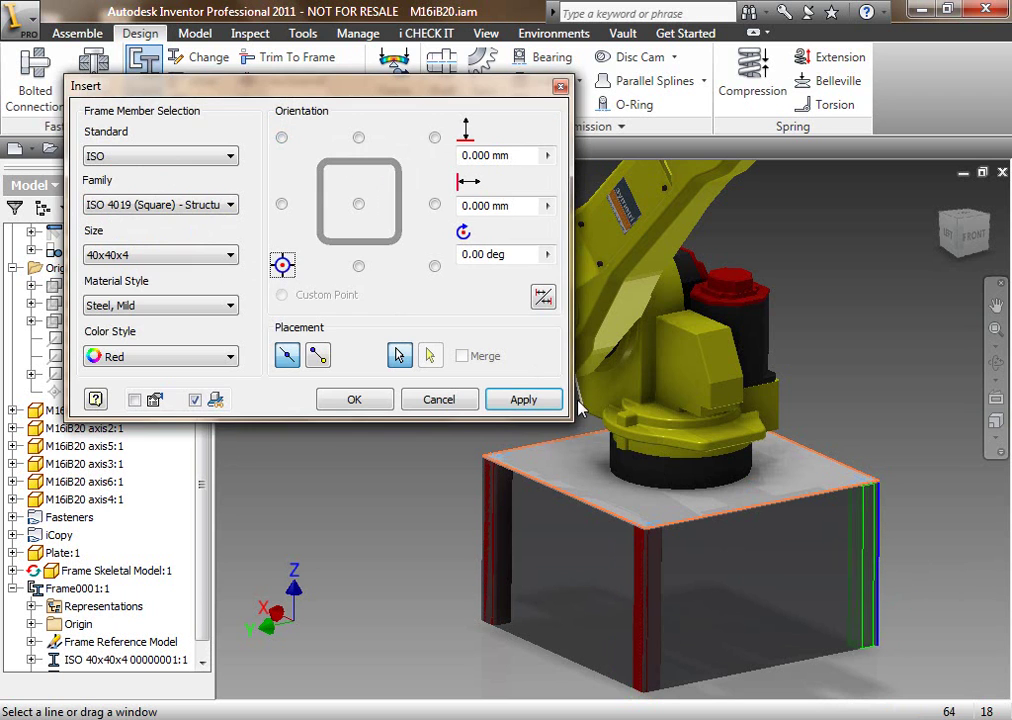
key("F4")
mouse_move(585, 376)
left_mouse_down()
mouse_move(720, 460)
mouse_move(641, 607)
left_mouse_up()
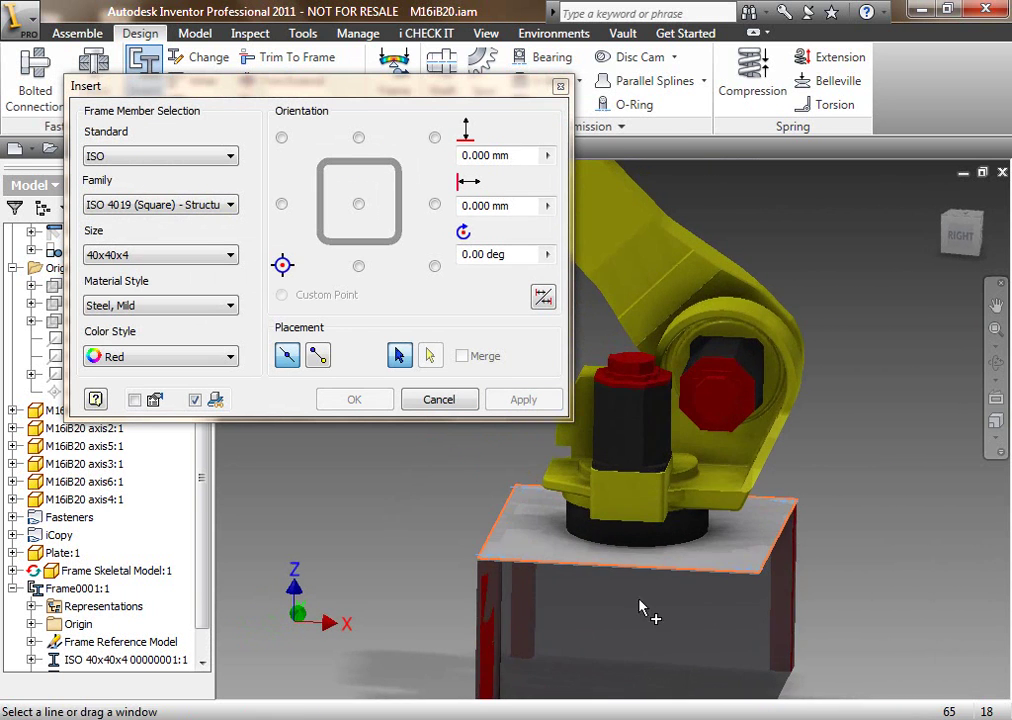
left_click(760, 625)
middle_click_drag(760, 625, 700, 495)
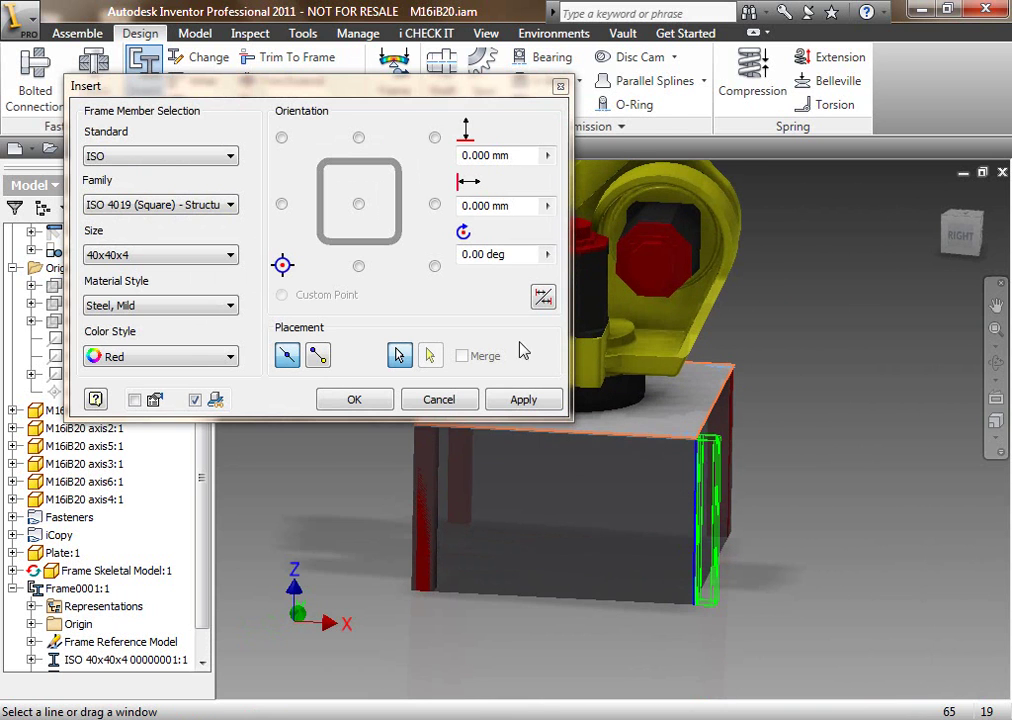
left_click(435, 267)
left_click(500, 399)
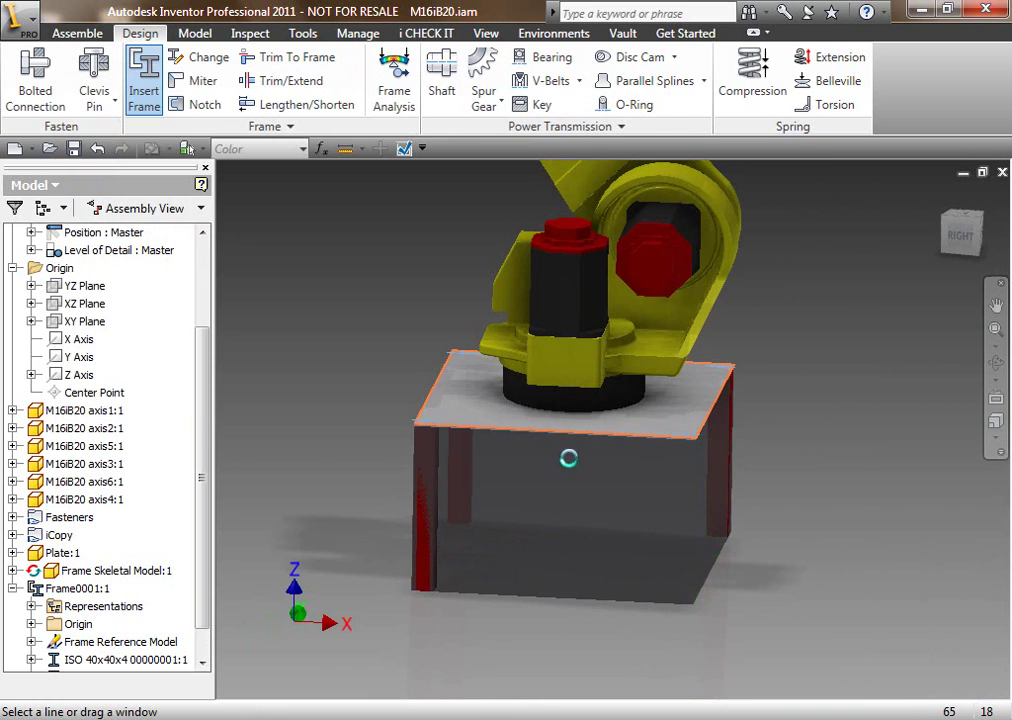
Step: Add the first top rail along a top edge of the box
scroll(563, 540, "up", 3)
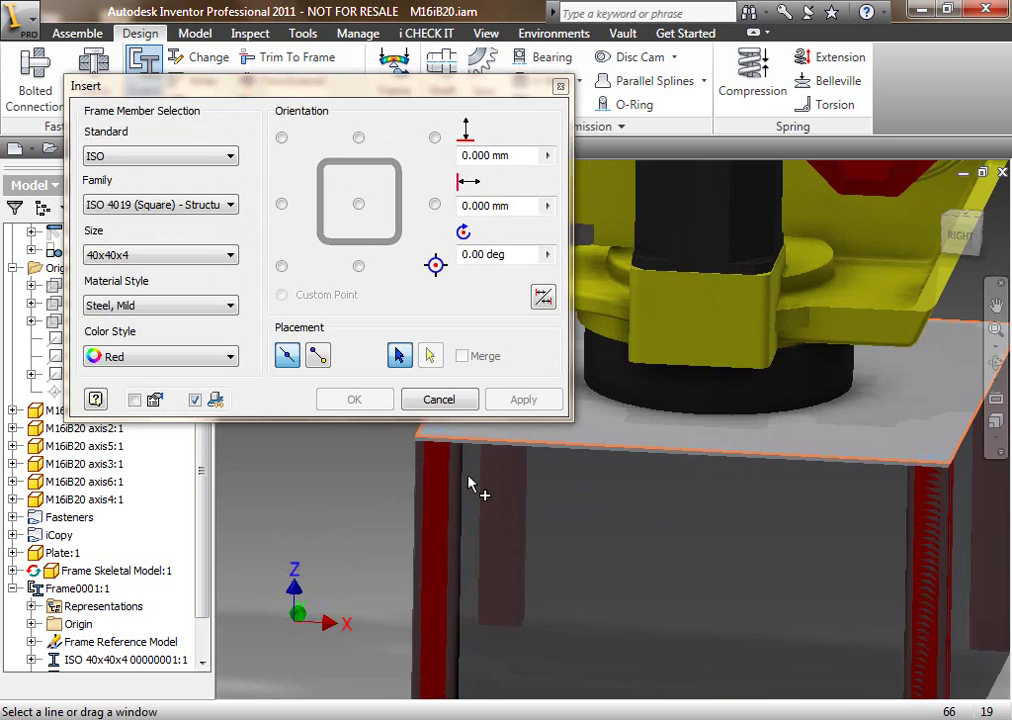
middle_click_drag(470, 485, 521, 510)
left_click(522, 470)
mouse_move(612, 590)
middle_mouse_down("shift")
mouse_move(698, 516)
mouse_move(644, 551)
mouse_move(620, 502)
middle_mouse_up("shift")
left_click(522, 400)
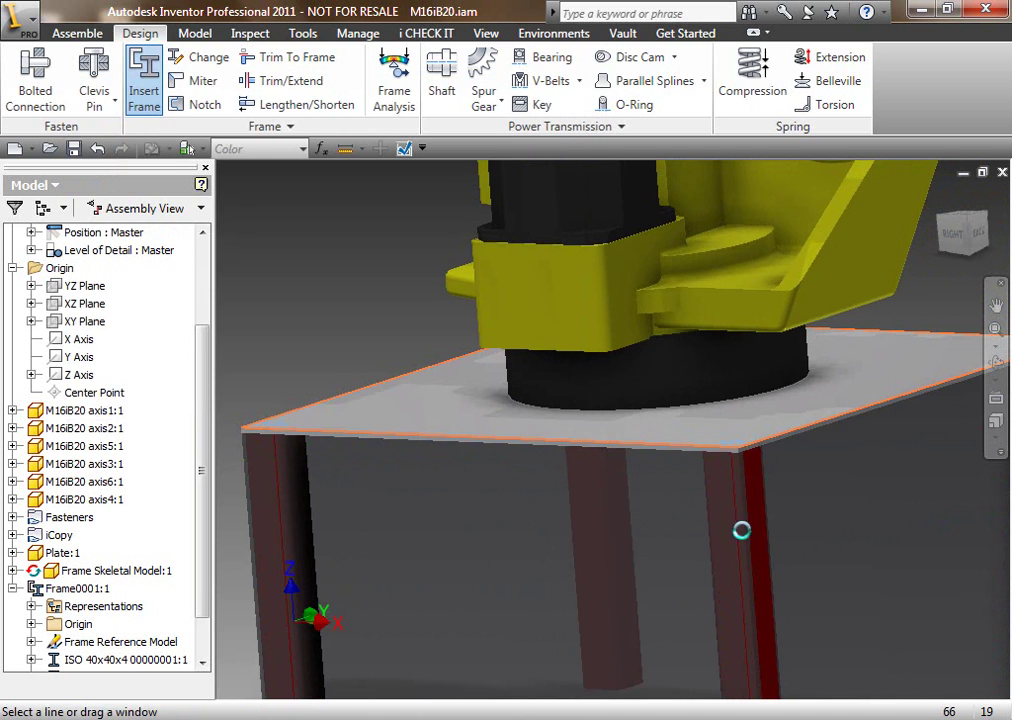
middle_click_drag(768, 520, 570, 580)
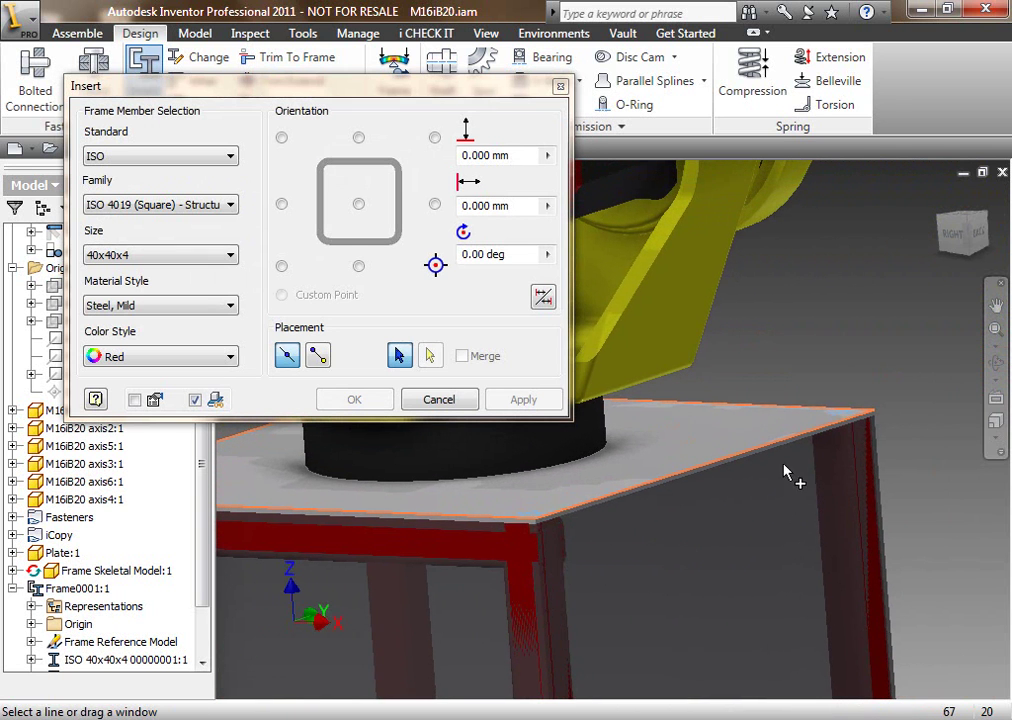
Step: Add the front top rail anchored top-left and the back top rail
left_click(795, 441)
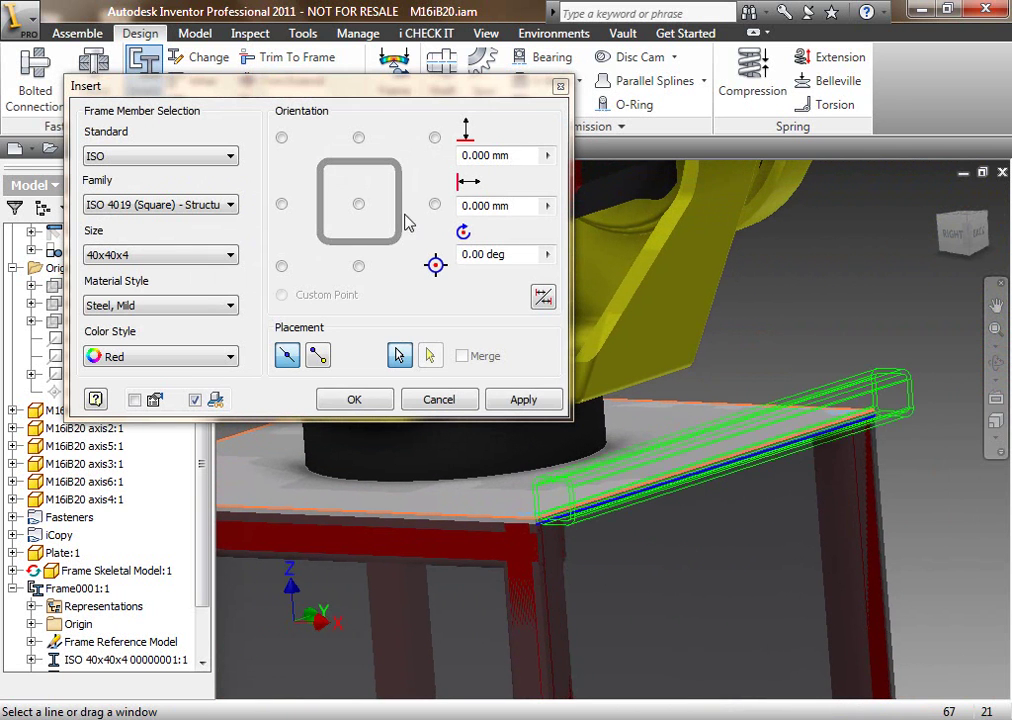
left_click(282, 139)
left_click(515, 398)
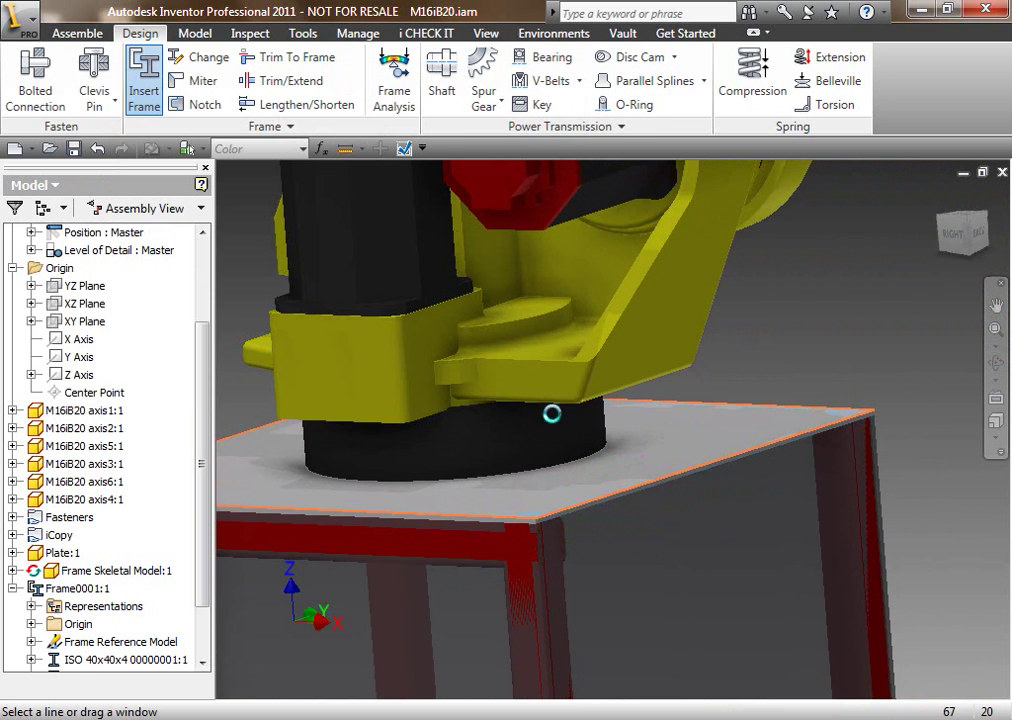
key("F4")
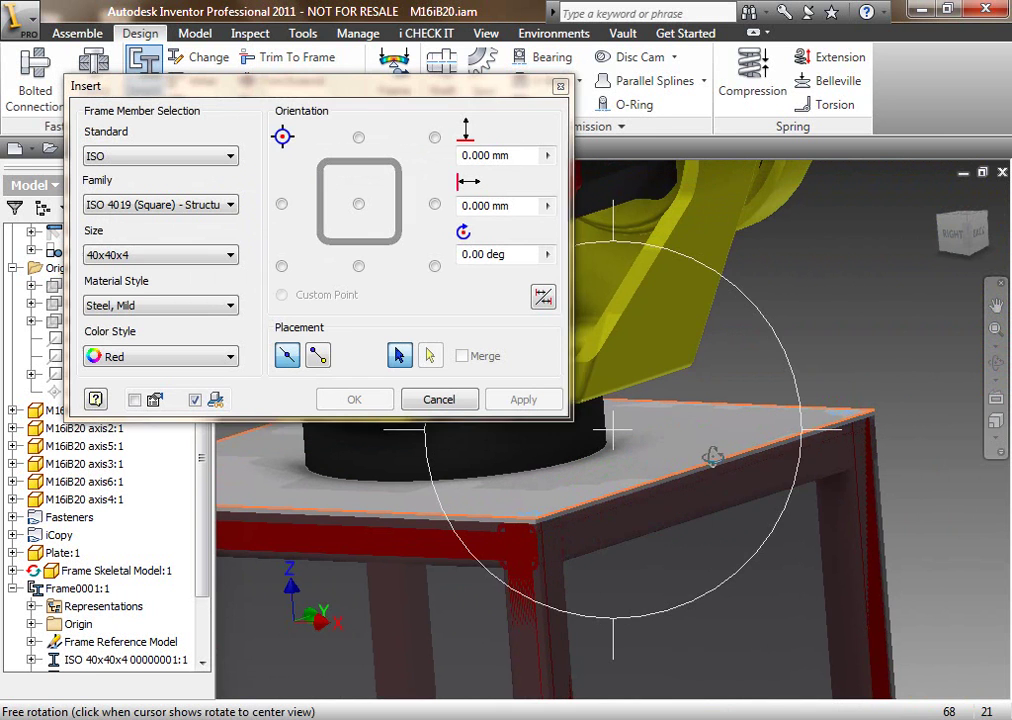
left_click_drag(706, 458, 488, 507)
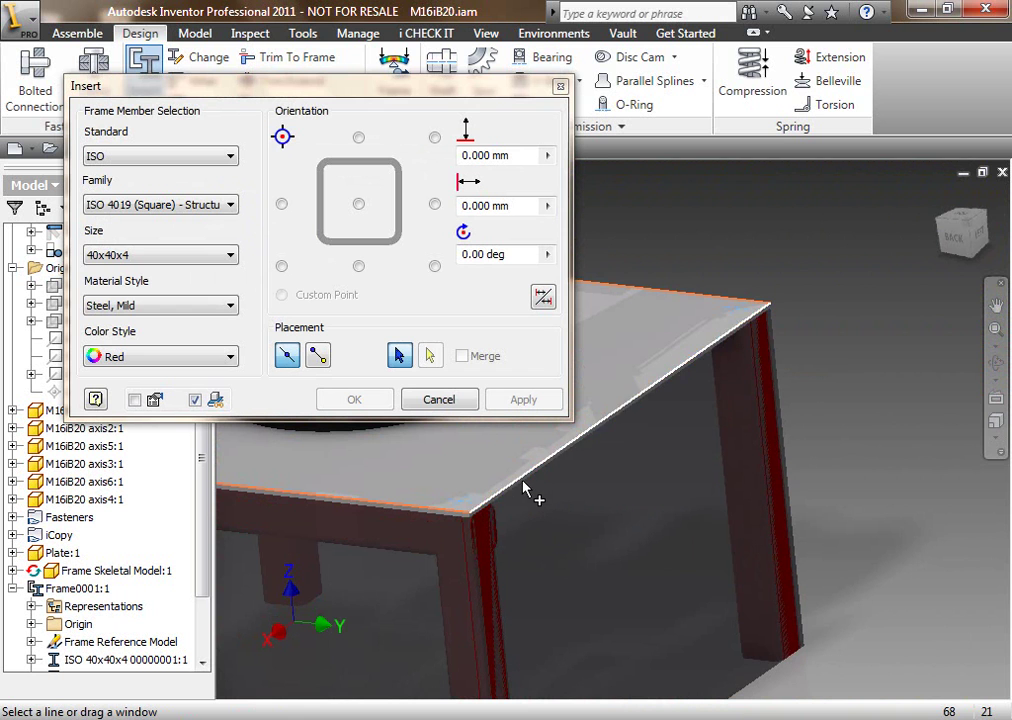
left_click(523, 487)
left_click(518, 398)
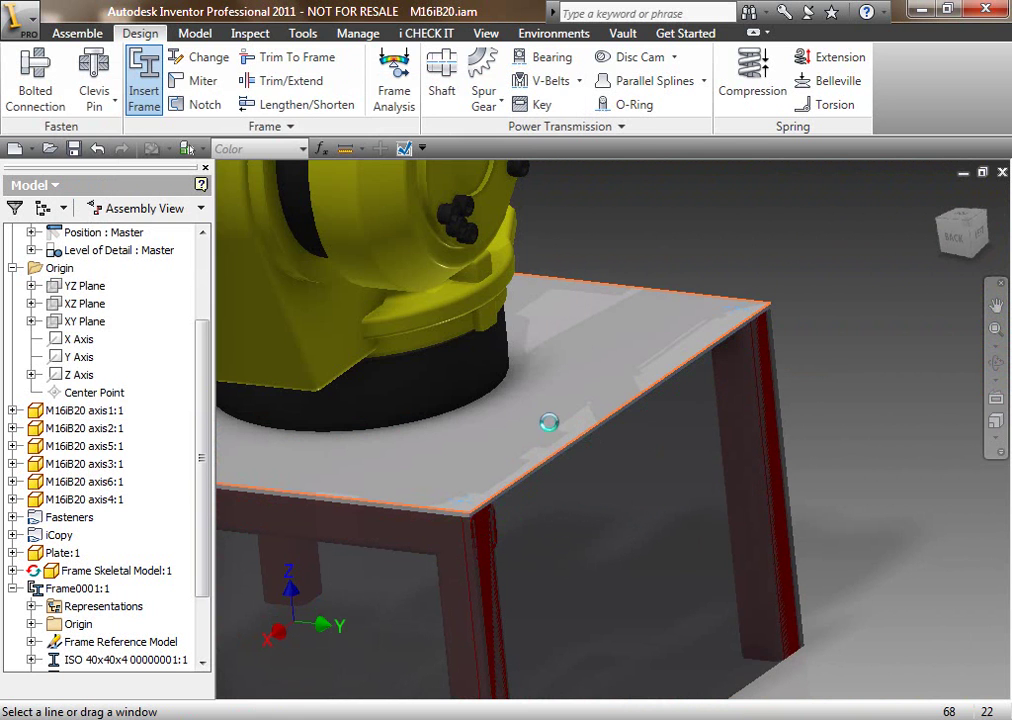
Step: Add the last top rail anchored top-right and finish inserting frame members
key("F4")
left_click_drag(693, 427, 420, 482)
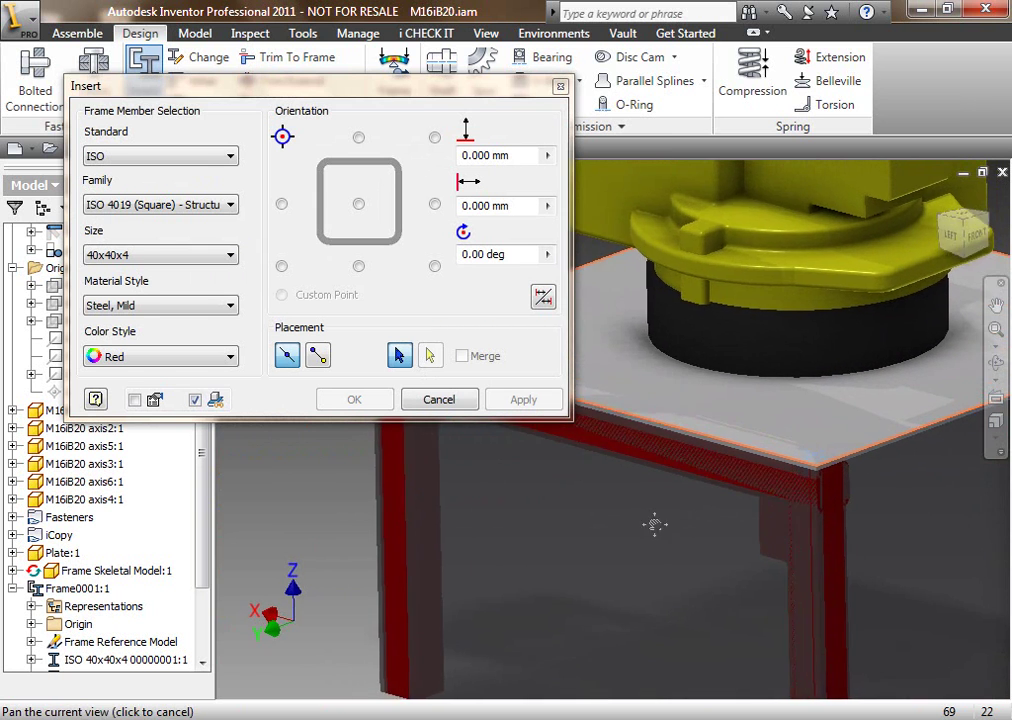
middle_click_drag(420, 482, 675, 497, "shift")
left_click(657, 425)
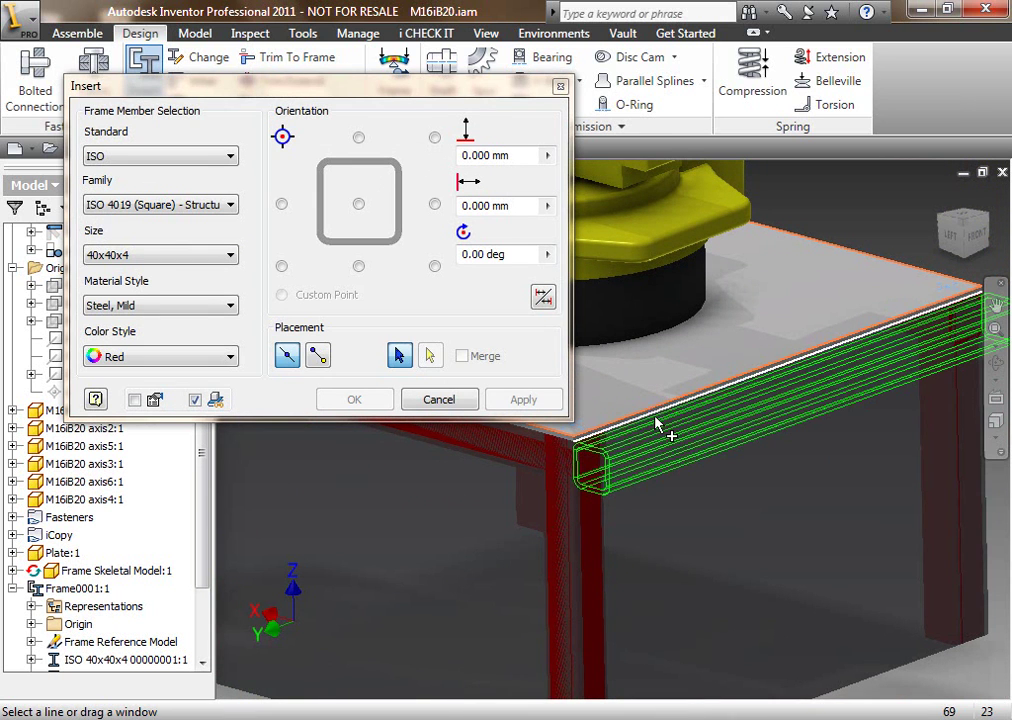
left_click(435, 267)
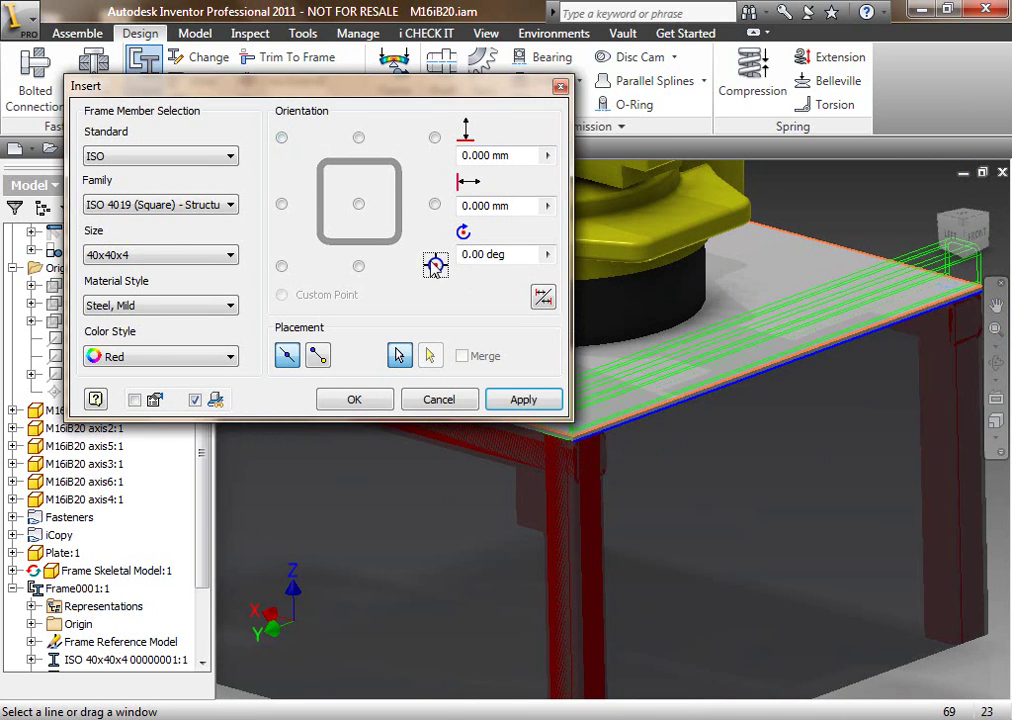
left_click(435, 138)
left_click(515, 401)
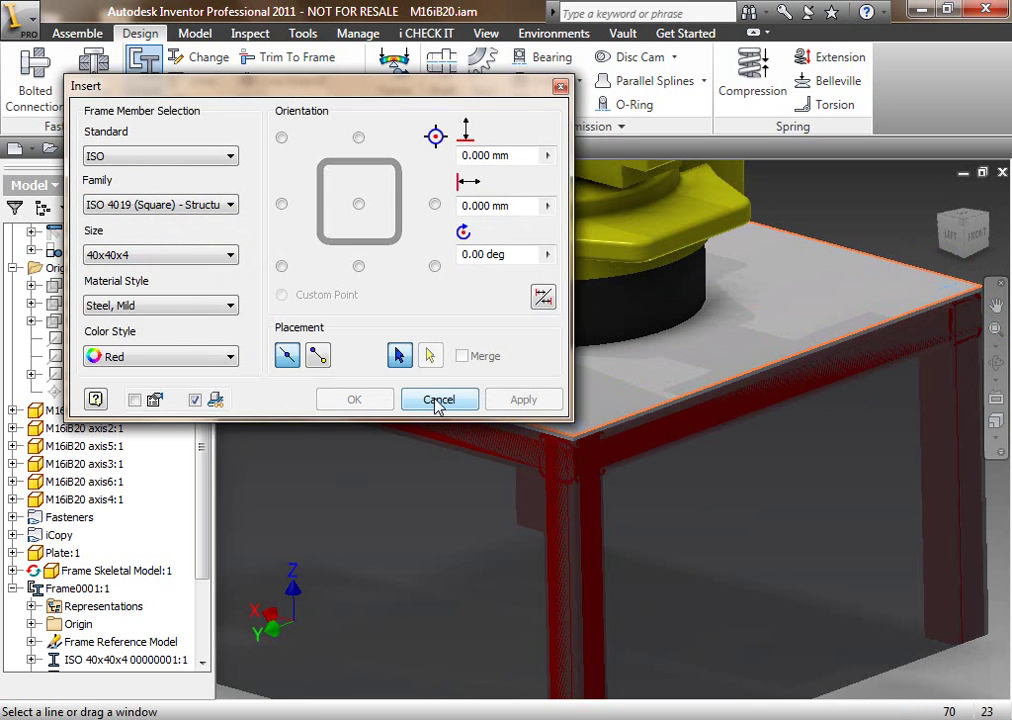
left_click(437, 403)
scroll(664, 474, "down", 4)
middle_click_drag(664, 474, 681, 480)
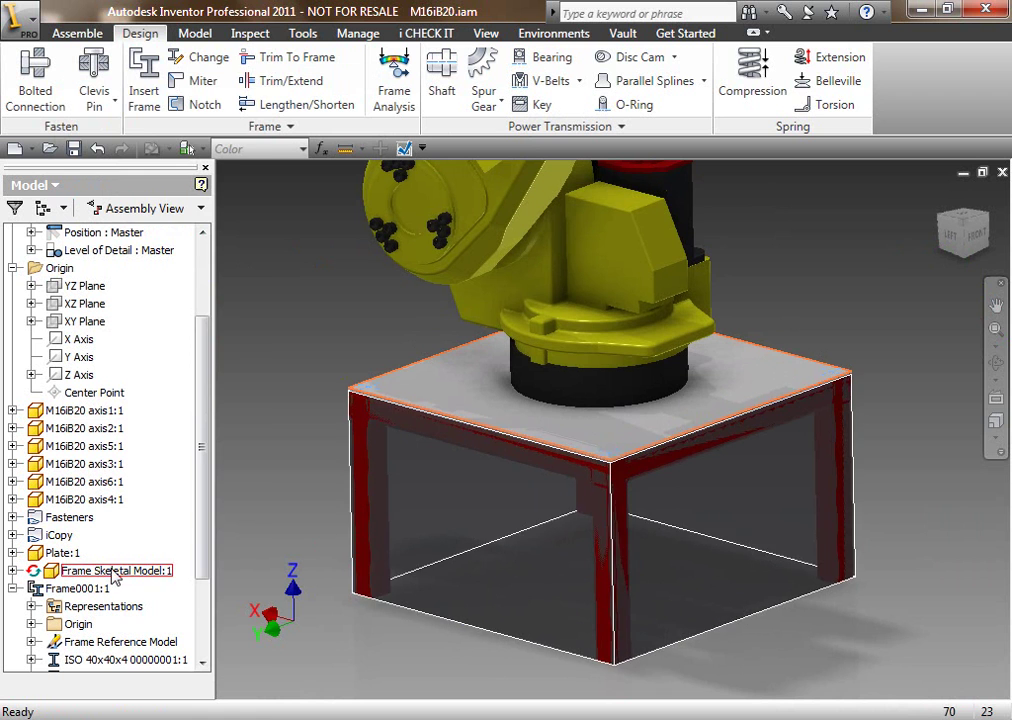
Step: Hide the Frame Skeletal Model block
right_click(115, 580)
left_click(135, 452)
key("F4")
mouse_move(594, 511)
left_mouse_down()
mouse_move(855, 447)
mouse_move(700, 470)
left_mouse_up()
middle_click_drag(541, 478, 677, 423)
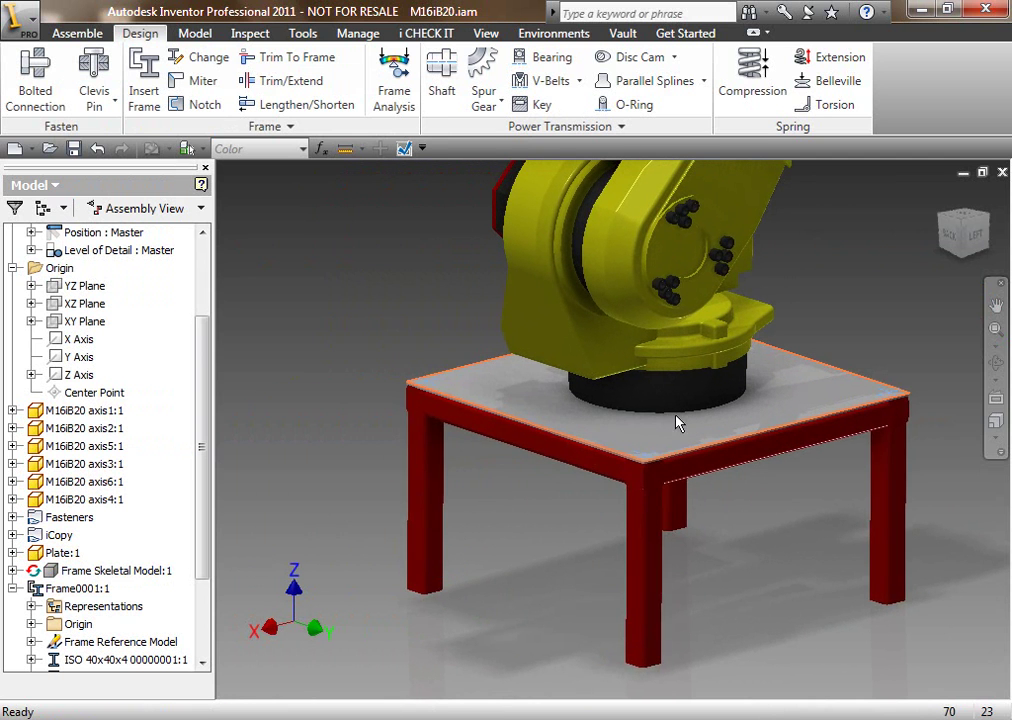
Step: Isolate the generated frame assembly so the robot and plate are hidden
right_click(80, 588)
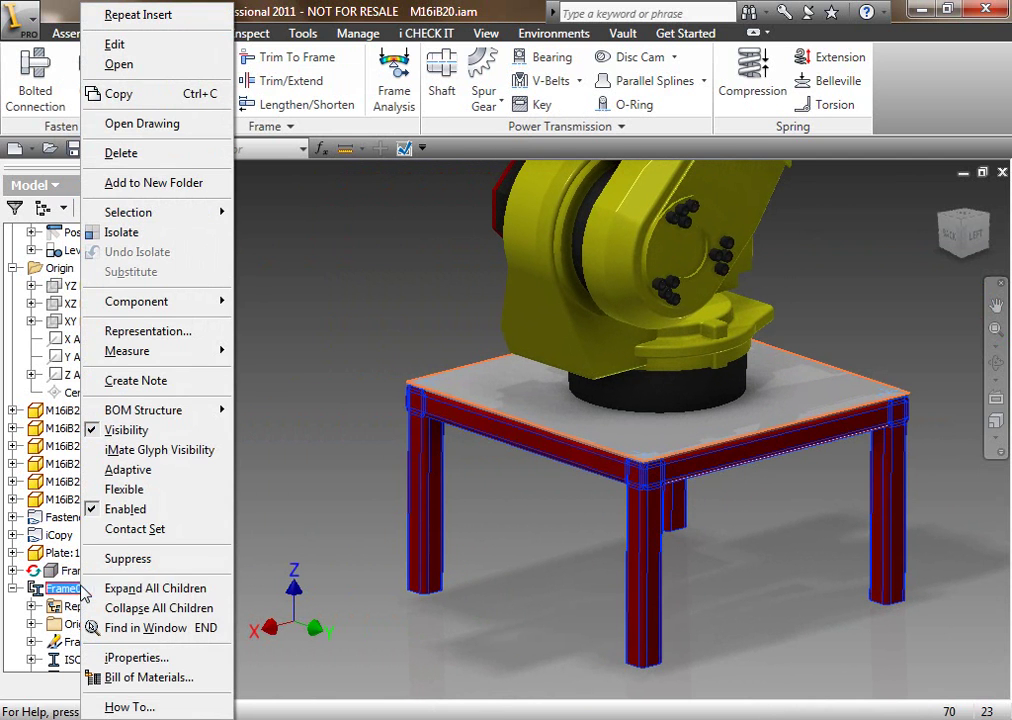
left_click(148, 232)
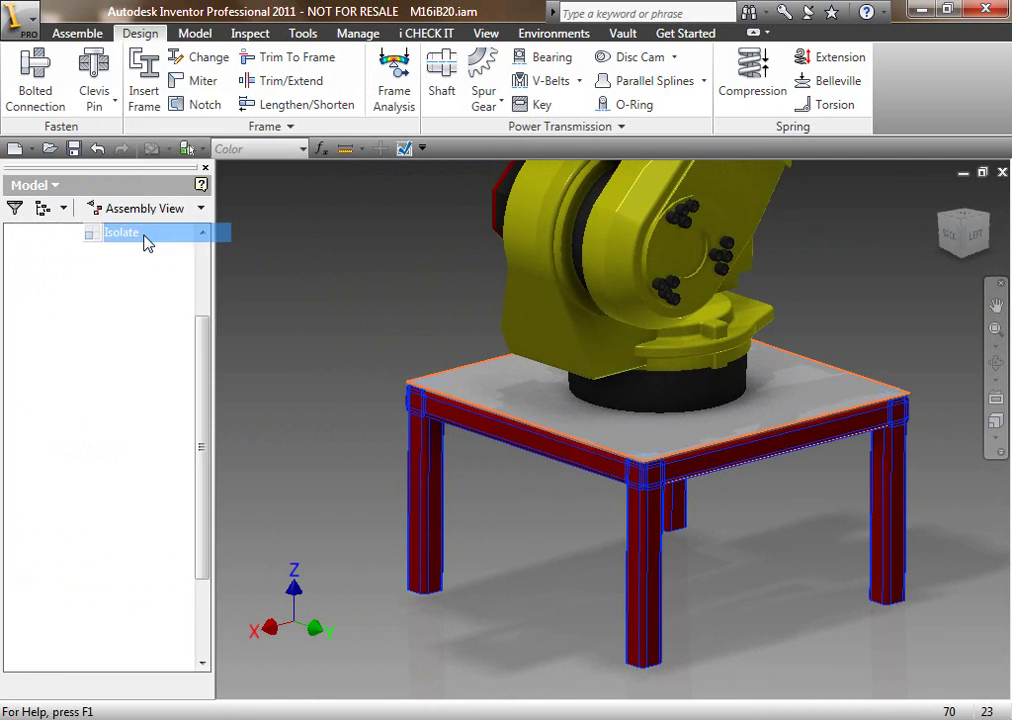
key("F4")
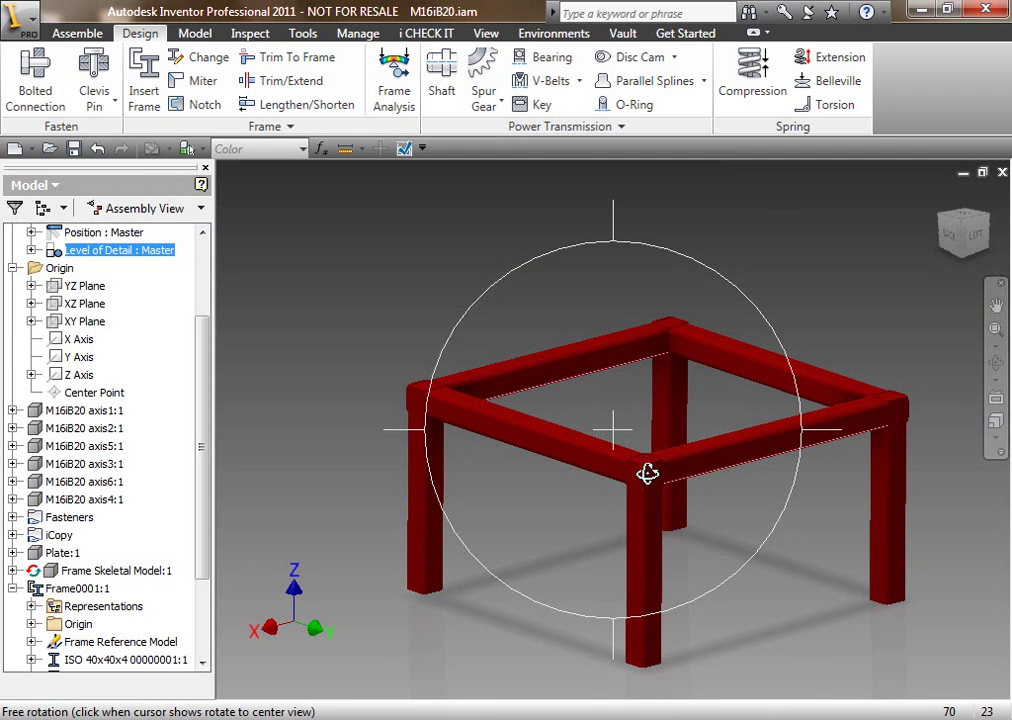
scroll(644, 497, "up", 5)
key("F2")
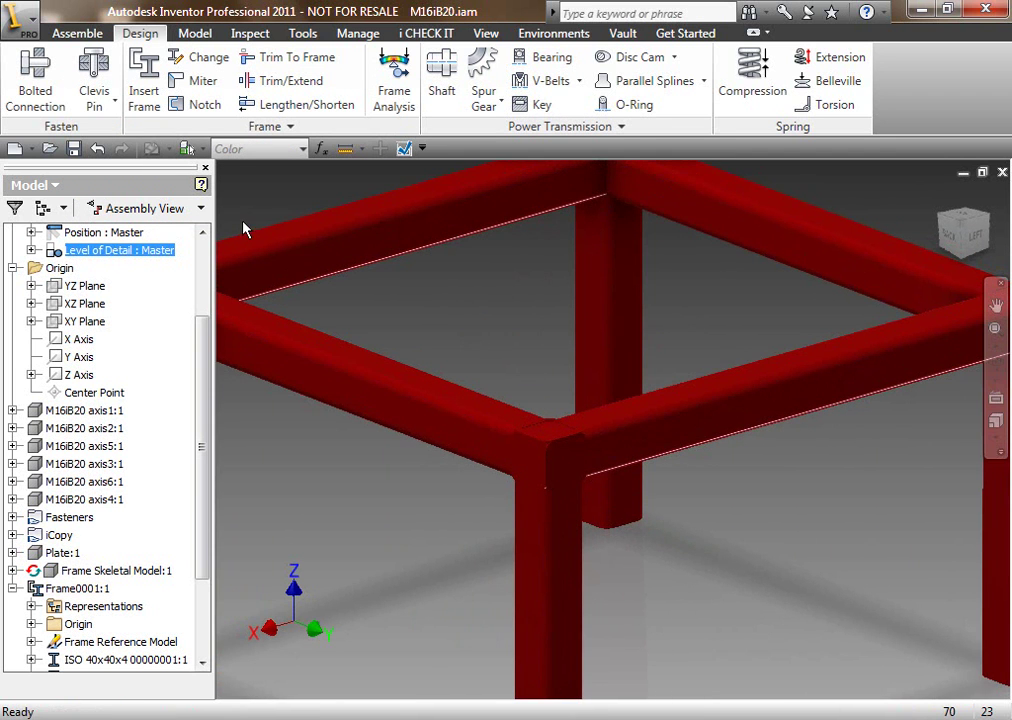
Step: Try Trim To Frame on a corner member, cancel it, and switch to Trim/Extend to face
left_click(290, 58)
key("F4")
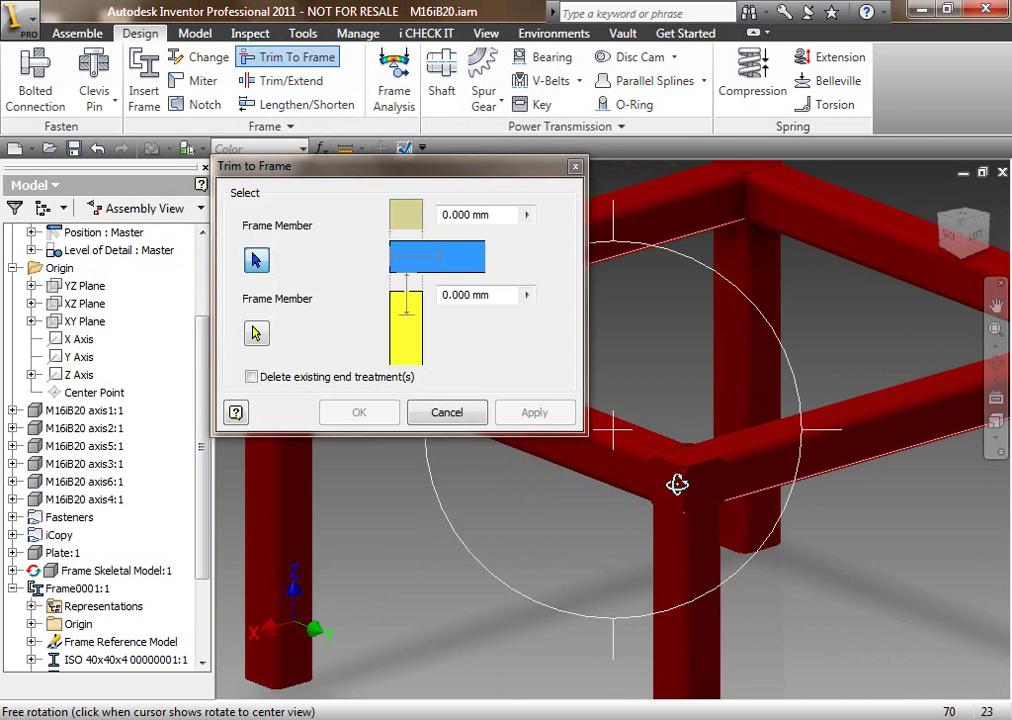
left_click_drag(677, 484, 599, 605)
scroll(583, 481, "up", 3)
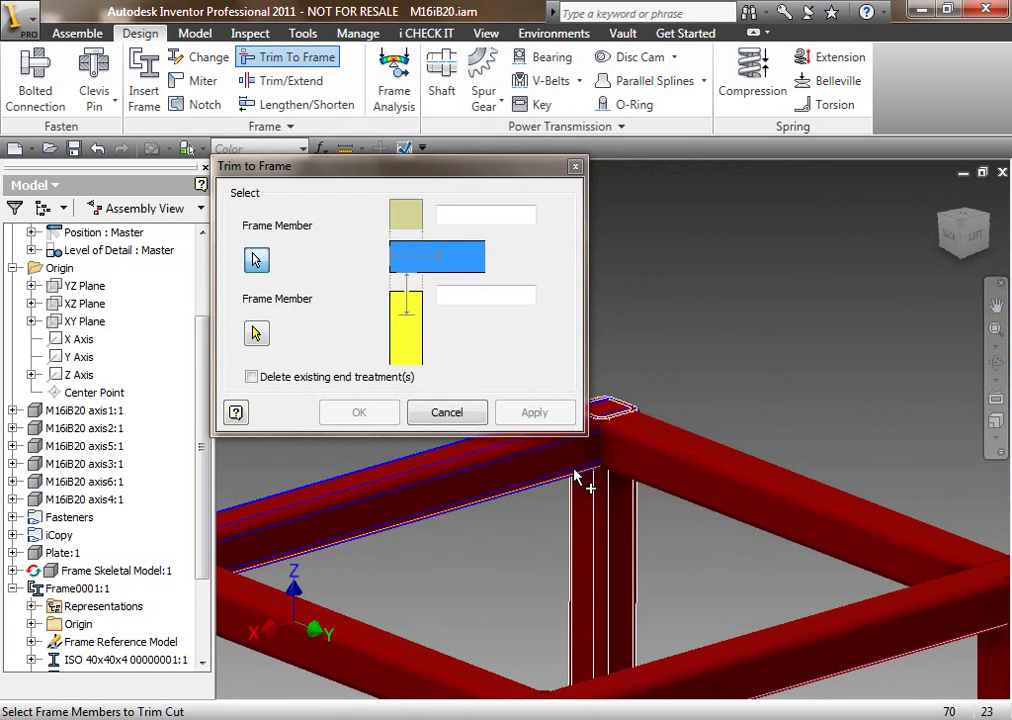
left_click(577, 478)
middle_click_drag(577, 478, 843, 650)
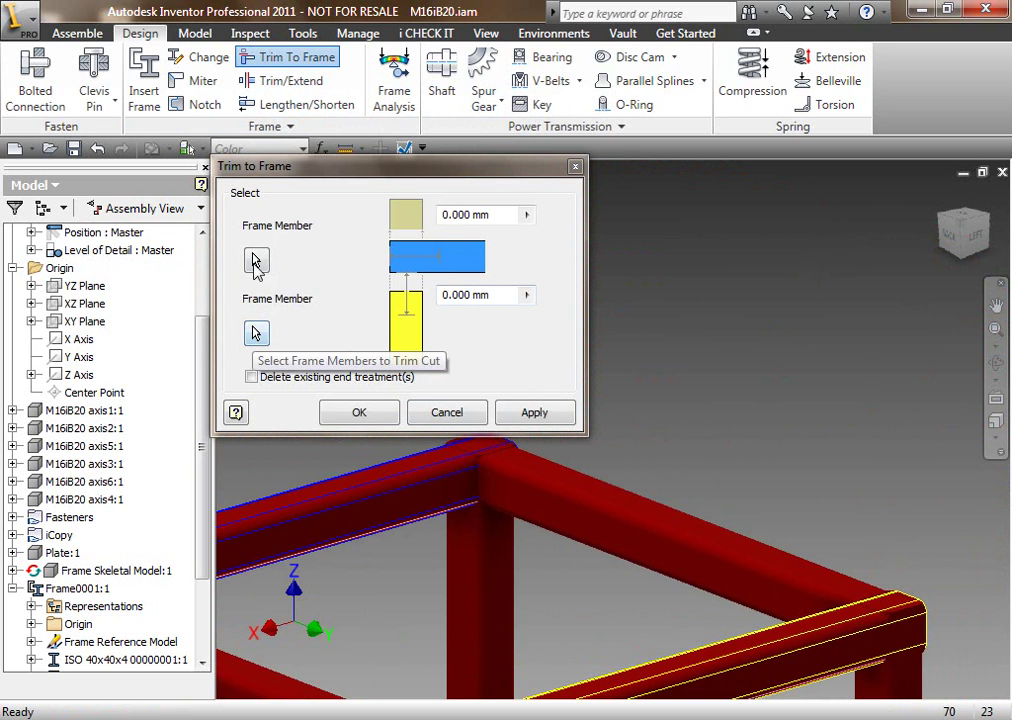
left_click(446, 414)
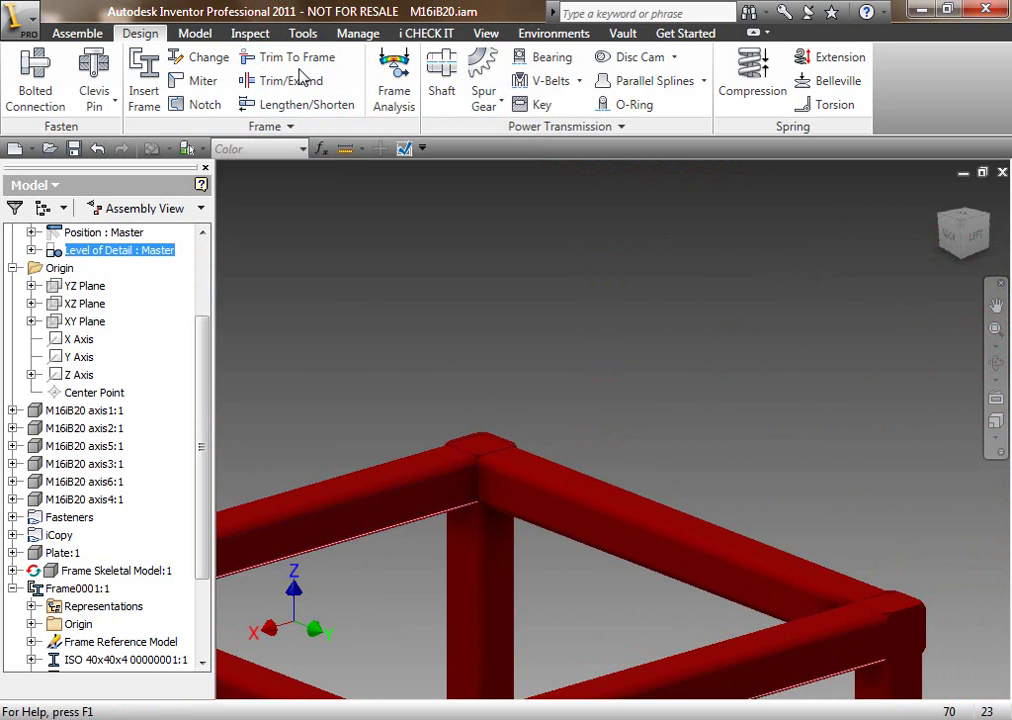
left_click(296, 84)
Step: Trim the upper-left and front beams to the back beam's face
left_click(461, 490)
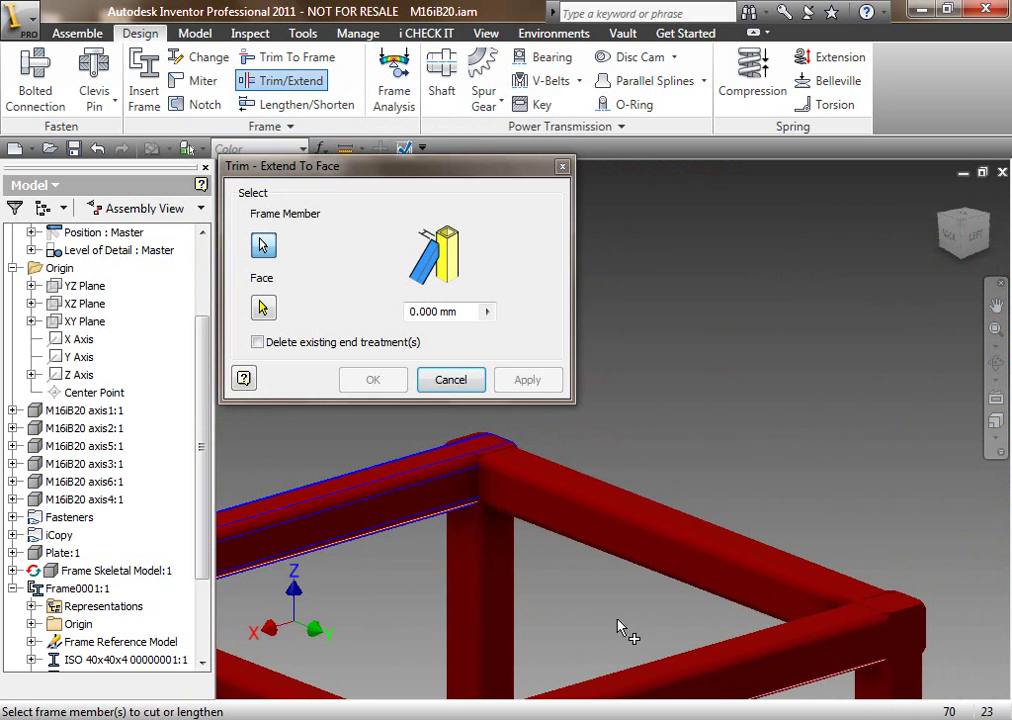
left_click(857, 641)
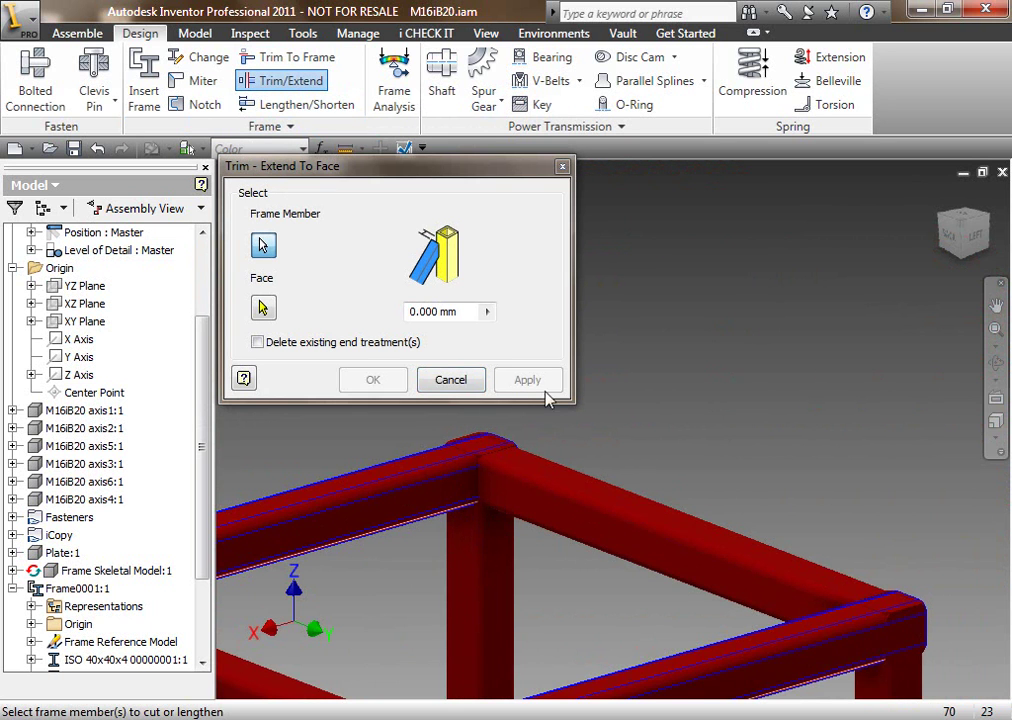
left_click(265, 310)
left_click(574, 524)
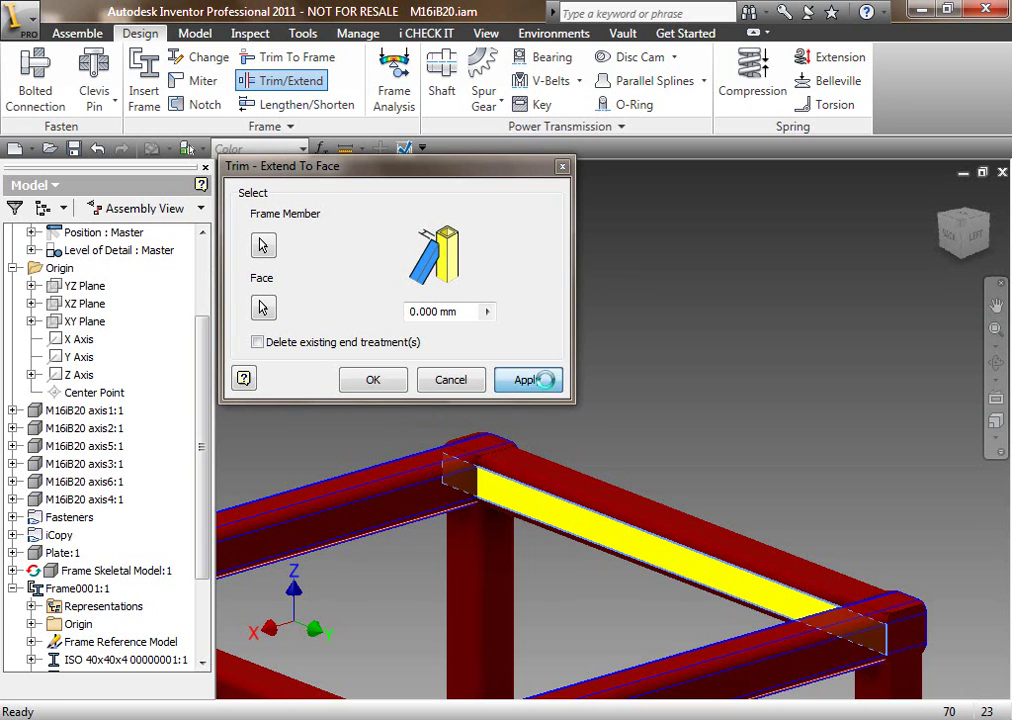
left_click(543, 380)
mouse_move(600, 547)
middle_mouse_down("shift")
mouse_move(571, 482)
mouse_move(407, 515)
mouse_move(380, 569)
middle_mouse_up("shift")
Step: Trim the lower-left and upper-right beams to the front beam's face
left_click(463, 573)
left_click(808, 463)
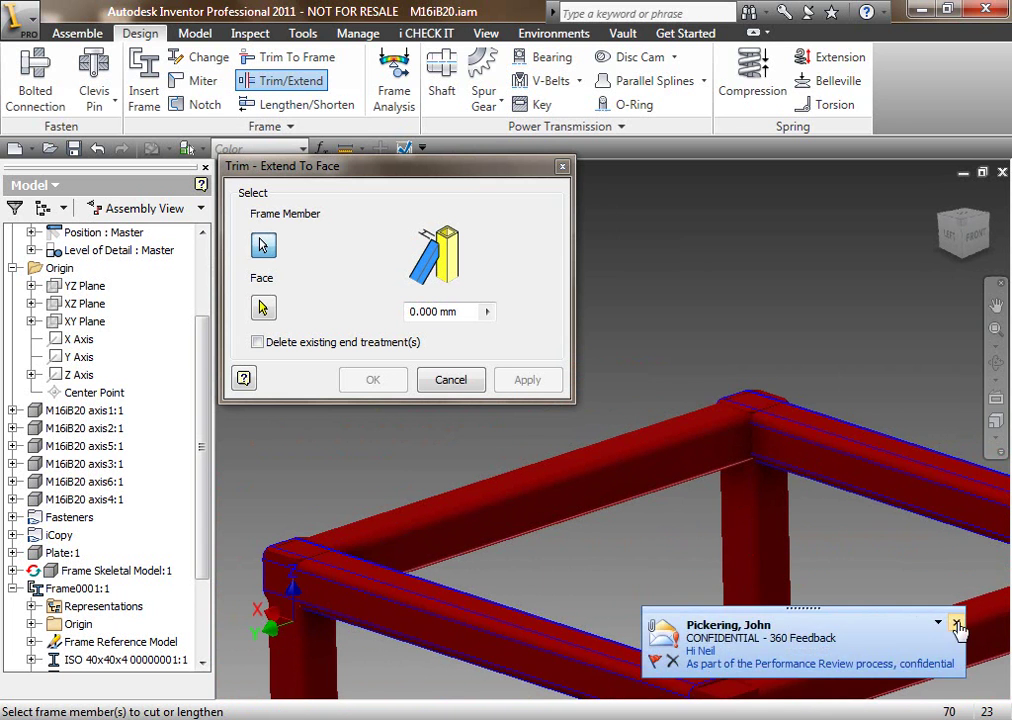
left_click(956, 622)
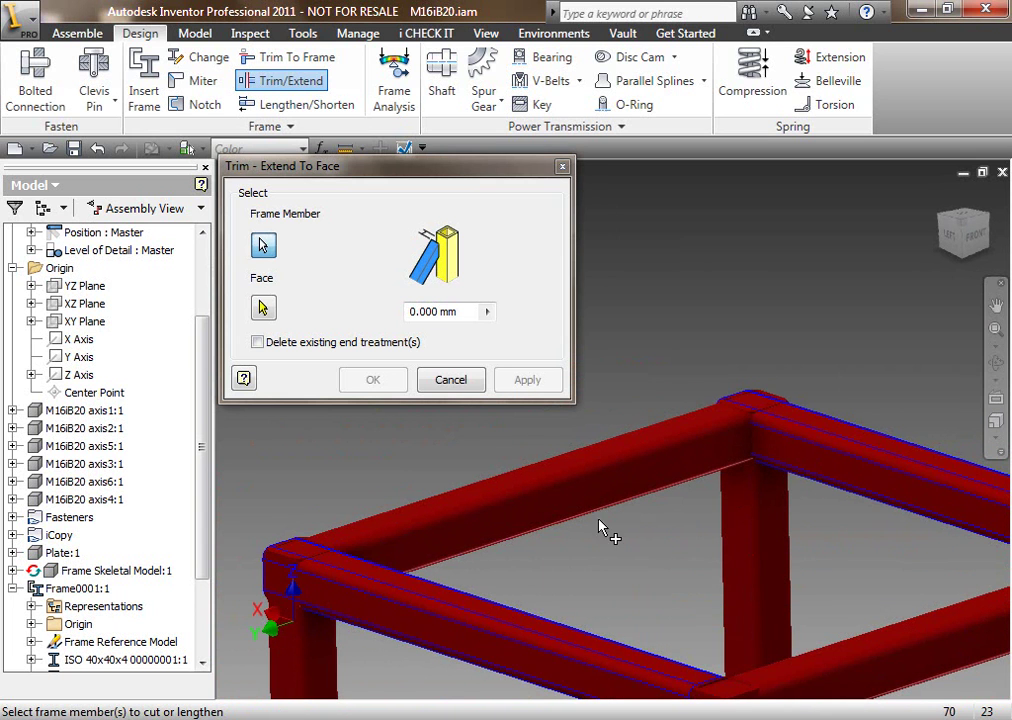
left_click(529, 525)
left_click(545, 386)
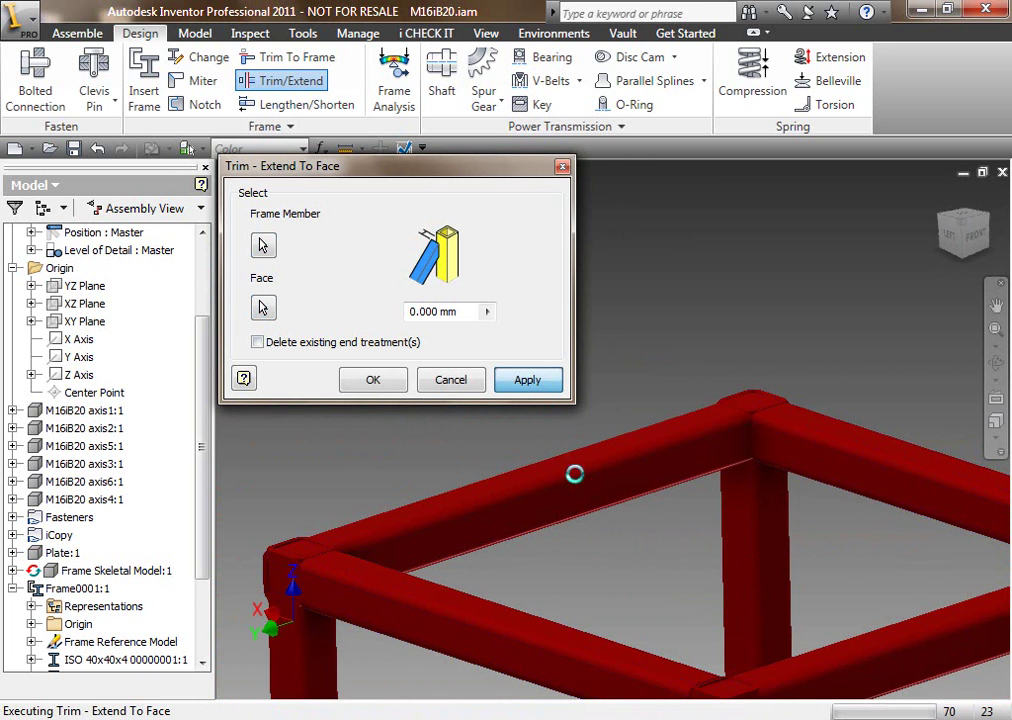
middle_click_drag(633, 493, 343, 458, "shift")
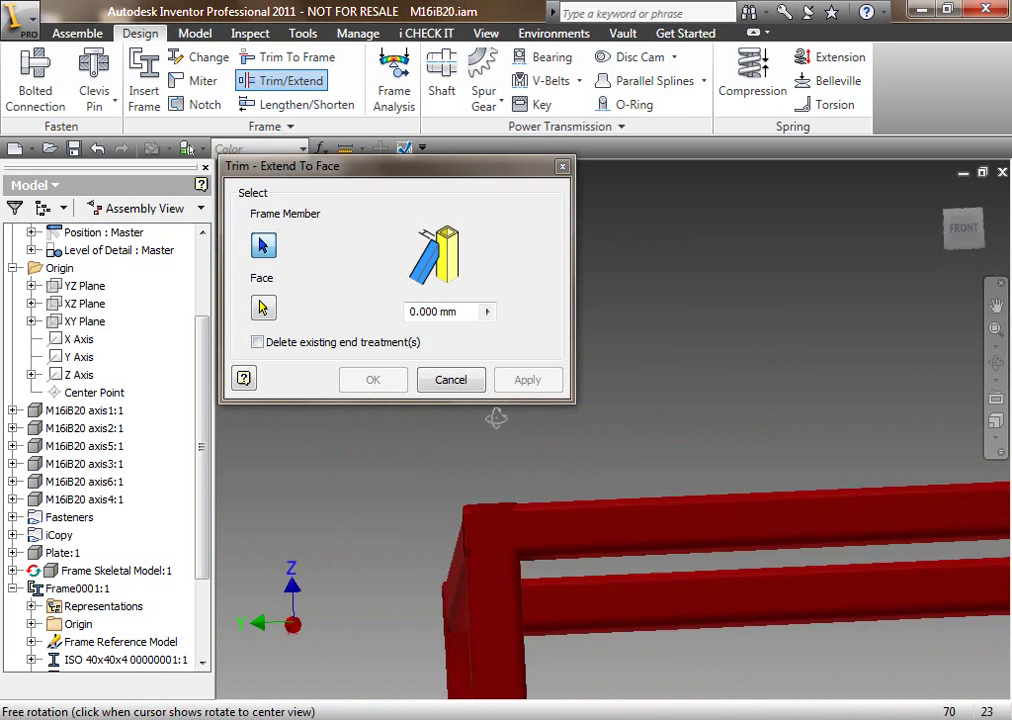
scroll(410, 530, "up", 2)
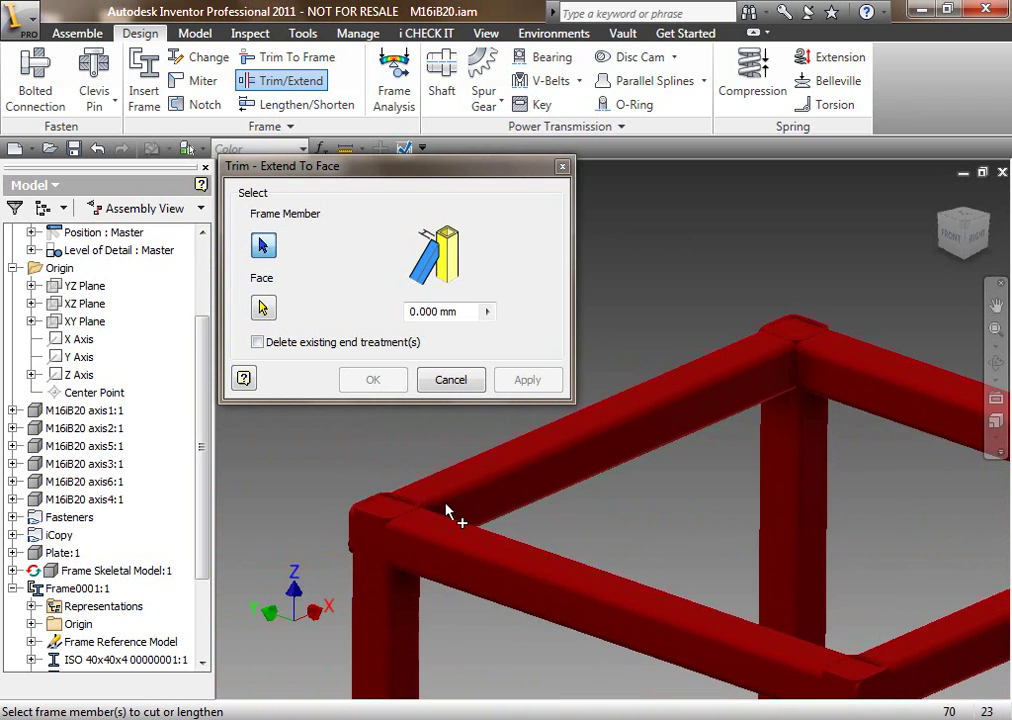
Step: Trim the selected beams to the cross member's face at another corner
left_click(263, 307)
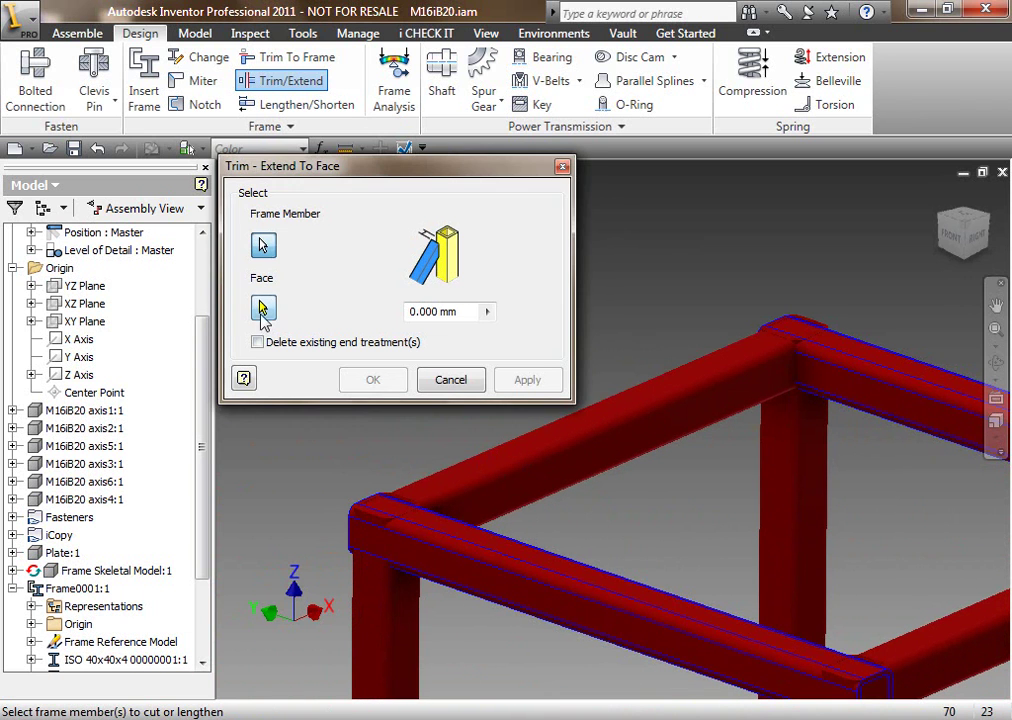
left_click(591, 472)
left_click(515, 379)
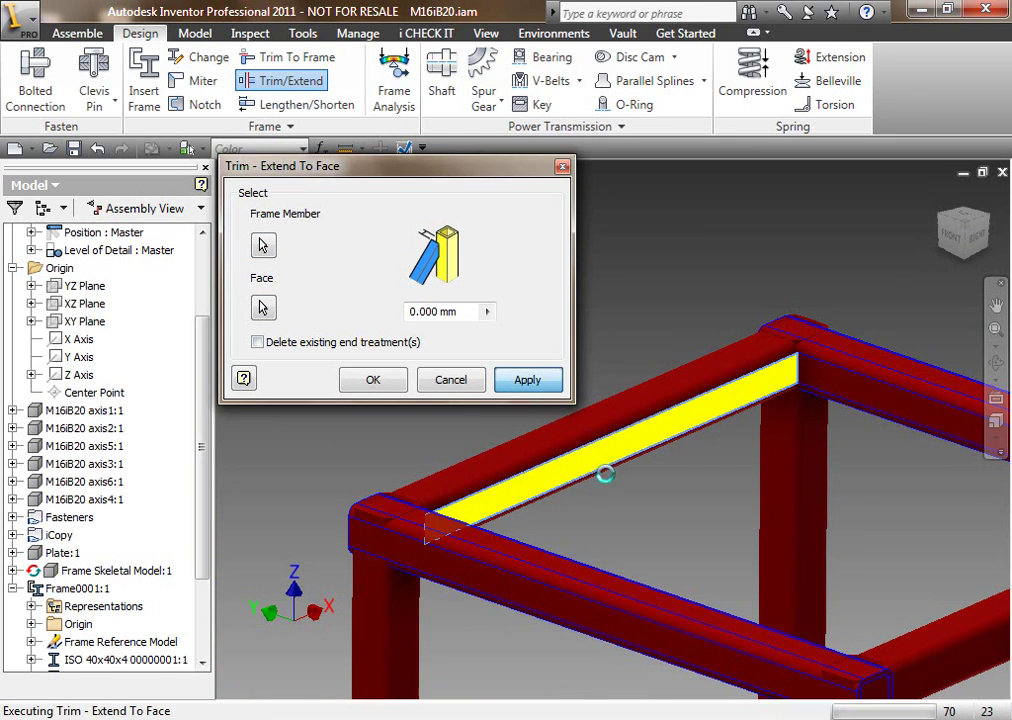
mouse_move(657, 530)
middle_mouse_down()
mouse_move(748, 425)
mouse_move(899, 533)
mouse_move(567, 420)
middle_mouse_up()
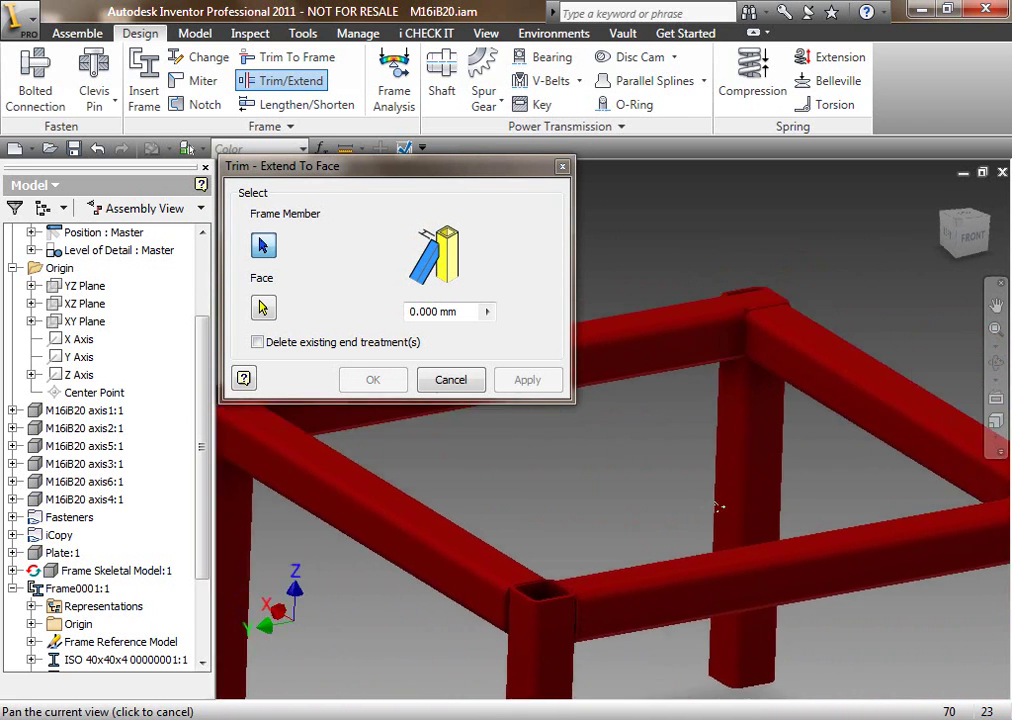
Step: Trim the top back and bottom front beams to the top member's face, then close the trim
left_click(567, 420)
left_click(858, 590)
left_click(263, 308)
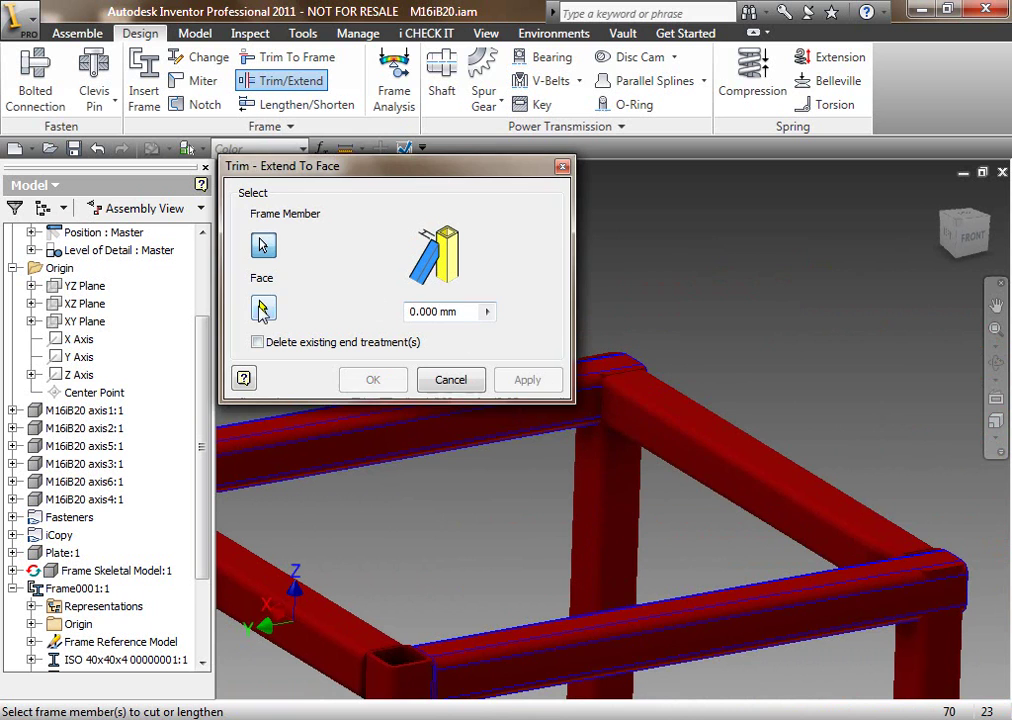
left_click(644, 440)
left_click(525, 383)
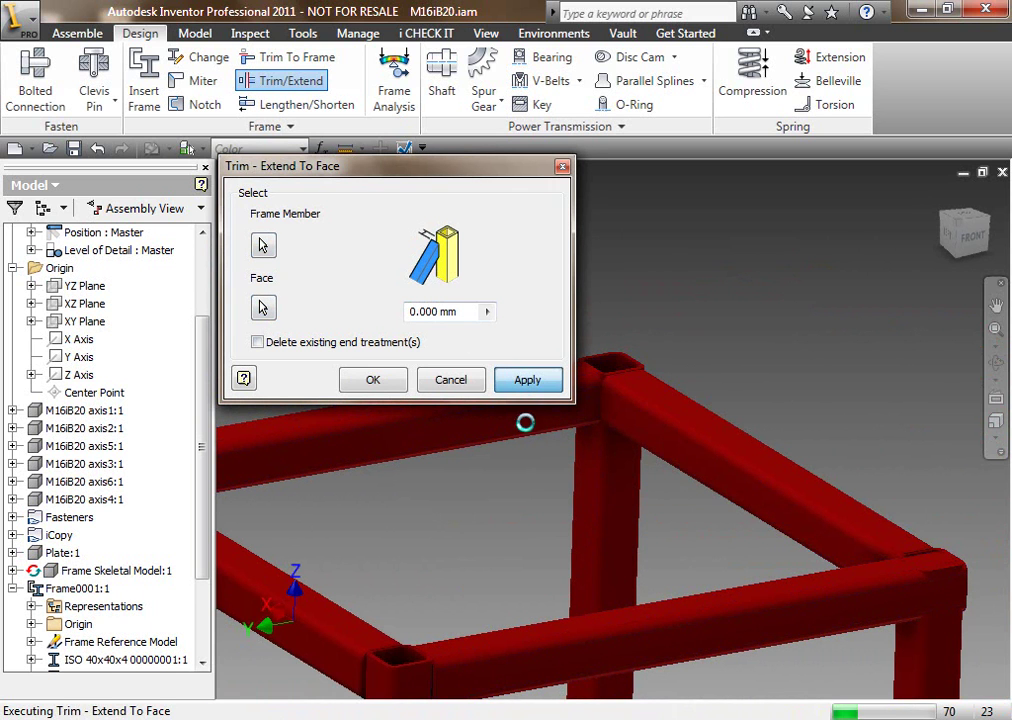
left_click(441, 387)
mouse_move(442, 386)
middle_mouse_down()
mouse_move(592, 420)
mouse_move(768, 409)
mouse_move(650, 438)
mouse_move(628, 409)
mouse_move(603, 429)
mouse_move(623, 445)
mouse_move(489, 272)
middle_mouse_up()
Step: Undo Isolate to restore the robot and plate, then zoom out and orbit to show the whole model
right_click(462, 272)
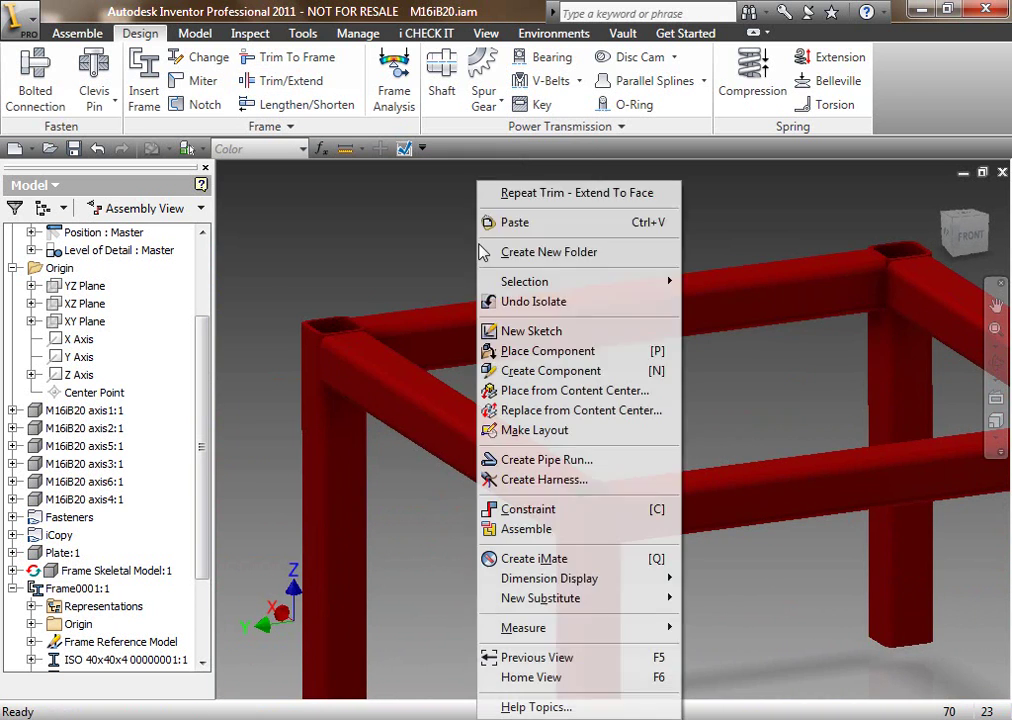
left_click(533, 294)
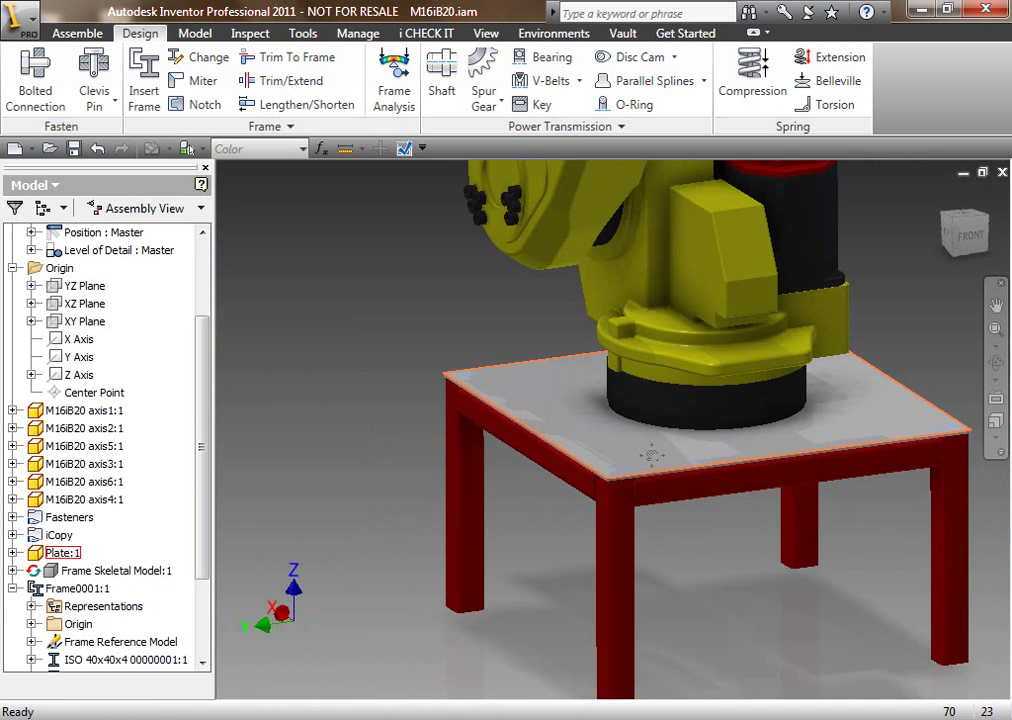
left_click_drag(651, 465, 605, 400)
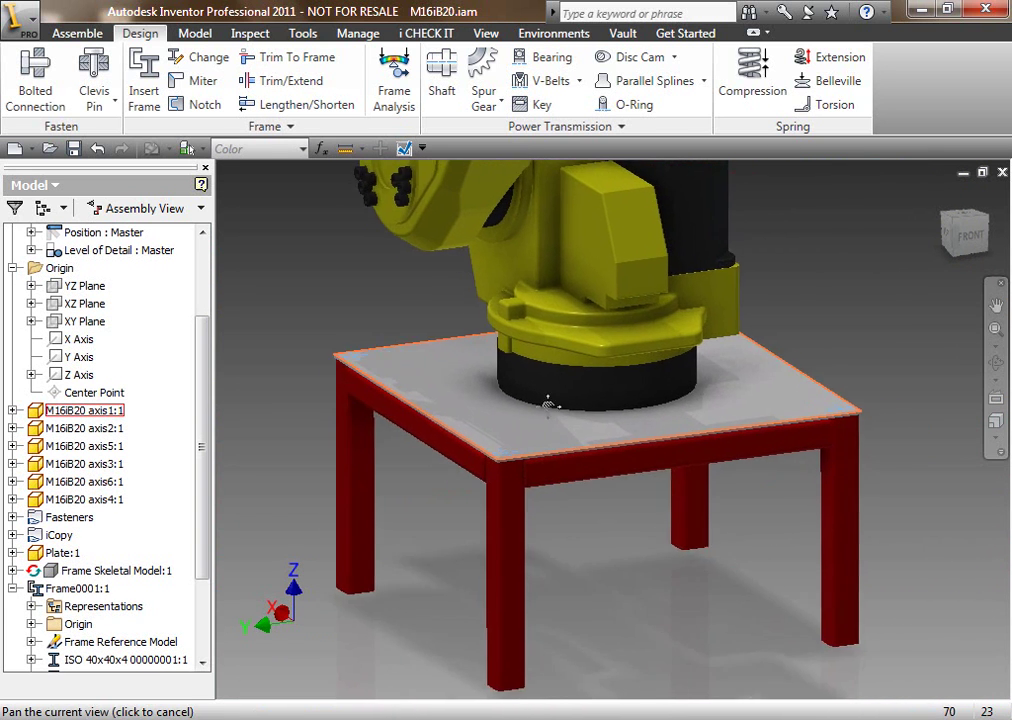
scroll(565, 445, "down", 3)
left_click_drag(560, 436, 567, 585)
key("Escape")
scroll(572, 586, "down", 2)
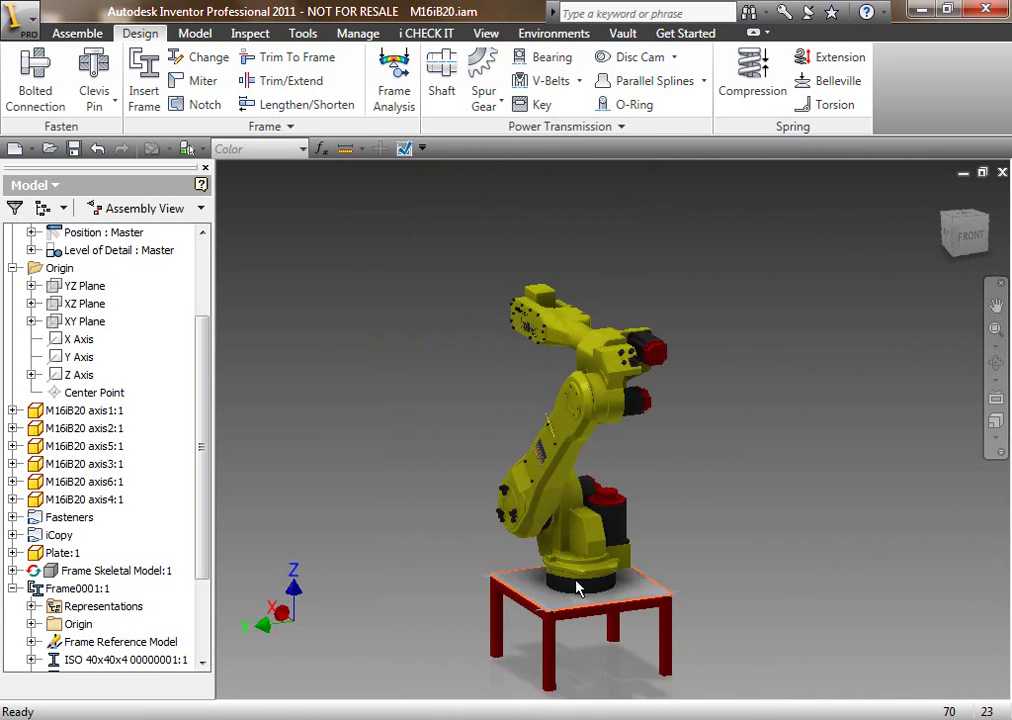
key("F4")
mouse_move(548, 358)
left_mouse_down()
mouse_move(666, 411)
mouse_move(689, 455)
mouse_move(677, 481)
mouse_move(687, 506)
left_mouse_up()
key("Escape")
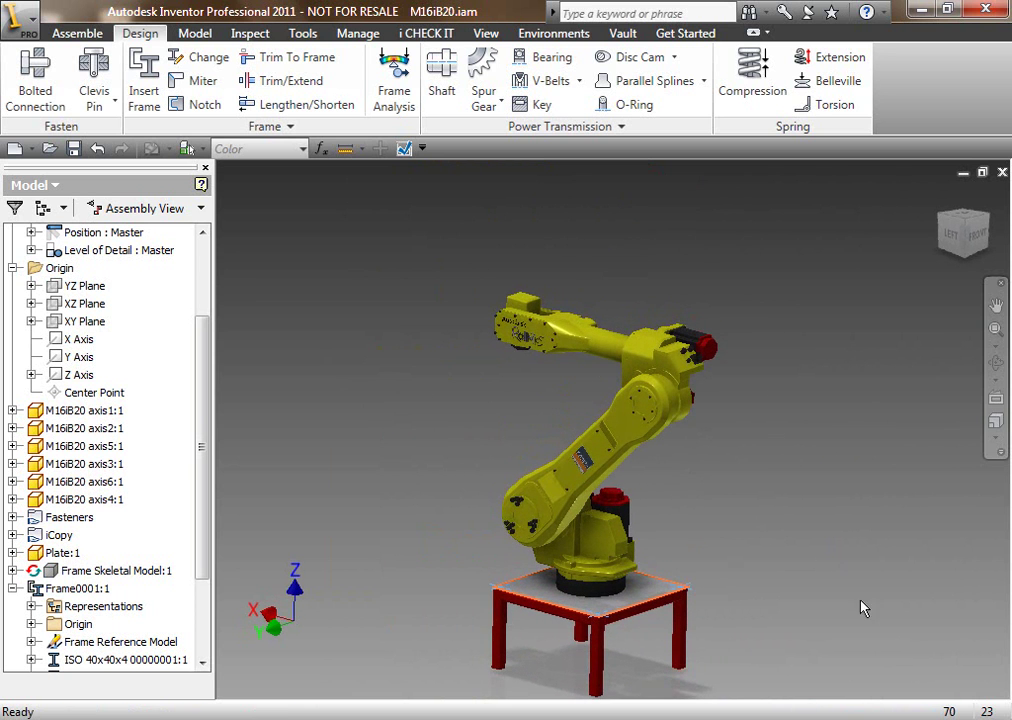